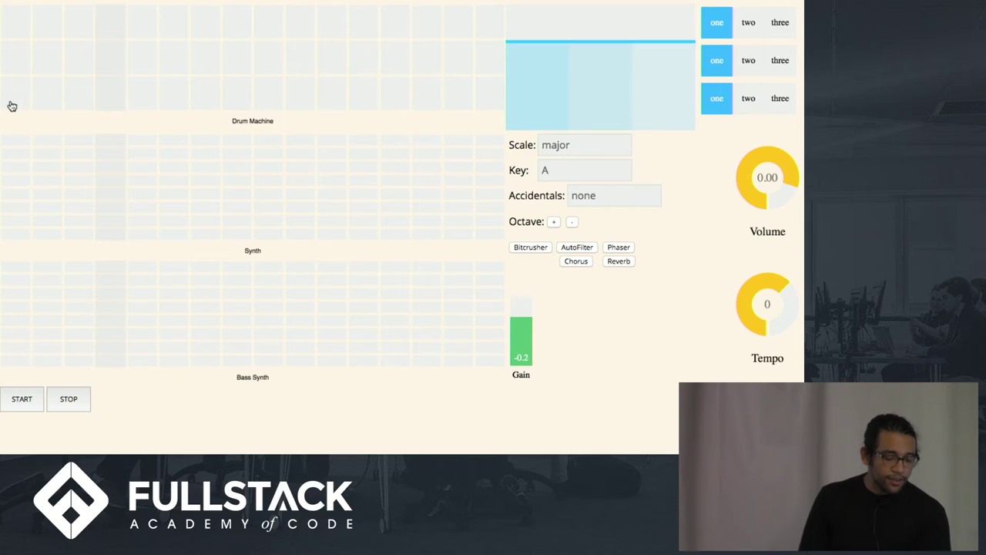
Add bottom drum row hits on steps 1, 5, 9 and 13 and start playback.
left_click(13, 104)
left_click(138, 106)
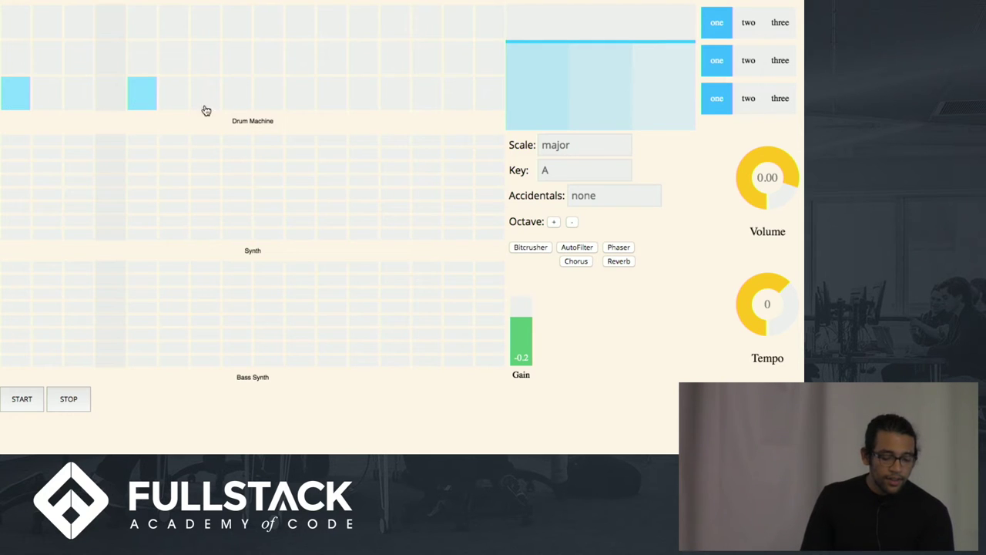
left_click(268, 102)
left_click(22, 399)
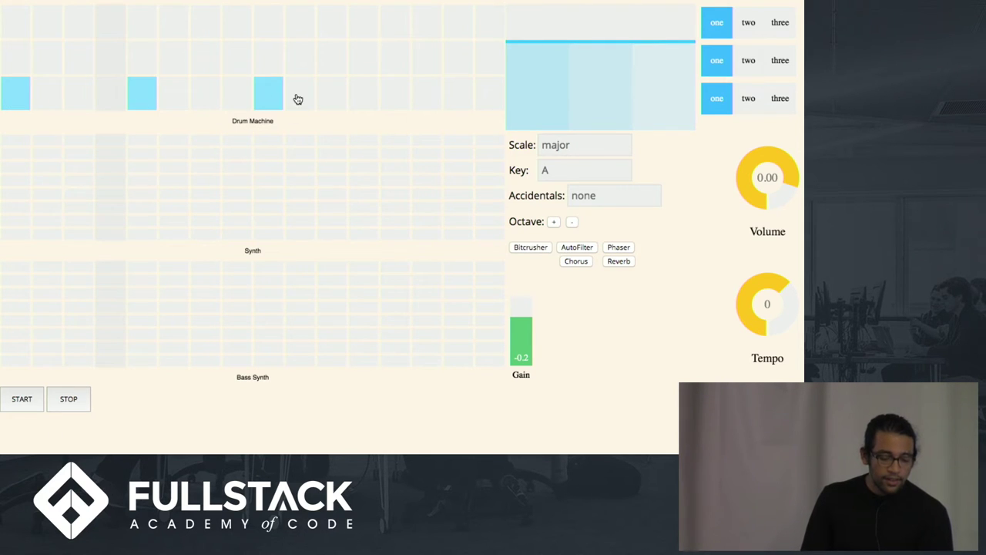
left_click(390, 103)
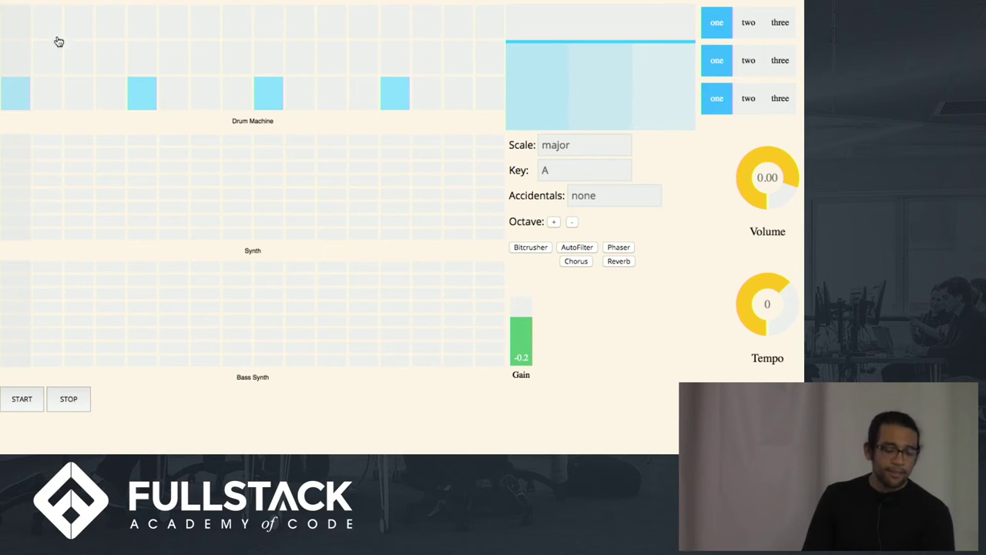
Add top drum row hits on steps 3, 7, 11 and 15.
left_click(80, 23)
left_click(203, 25)
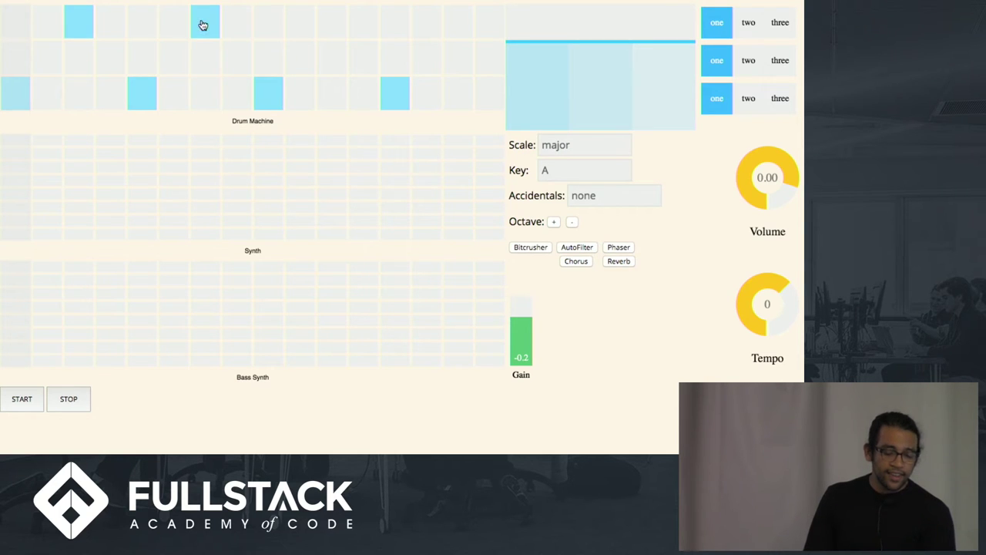
left_click(331, 27)
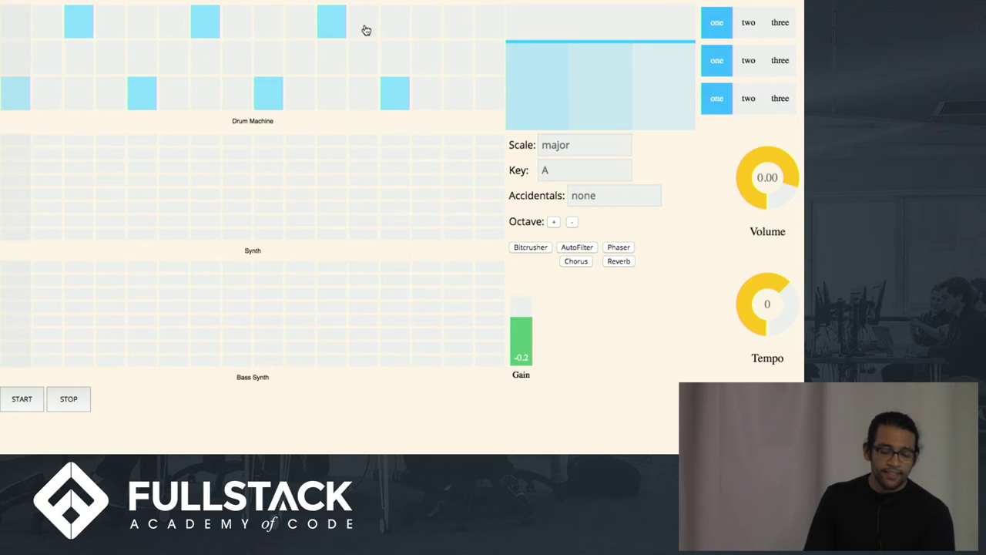
left_click(461, 23)
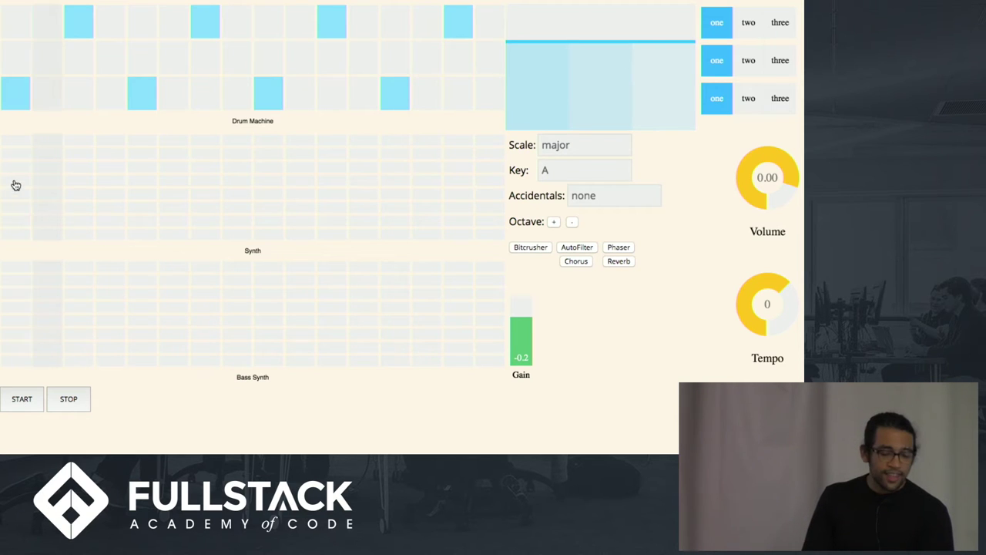
Add middle drum row hits on steps 5 and 13.
left_click(142, 63)
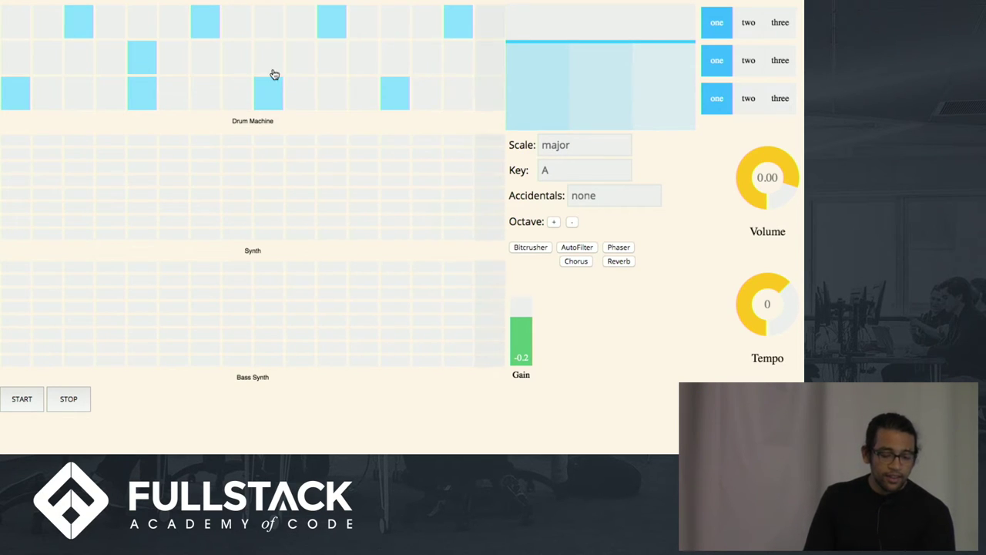
left_click(329, 62)
left_click(330, 63)
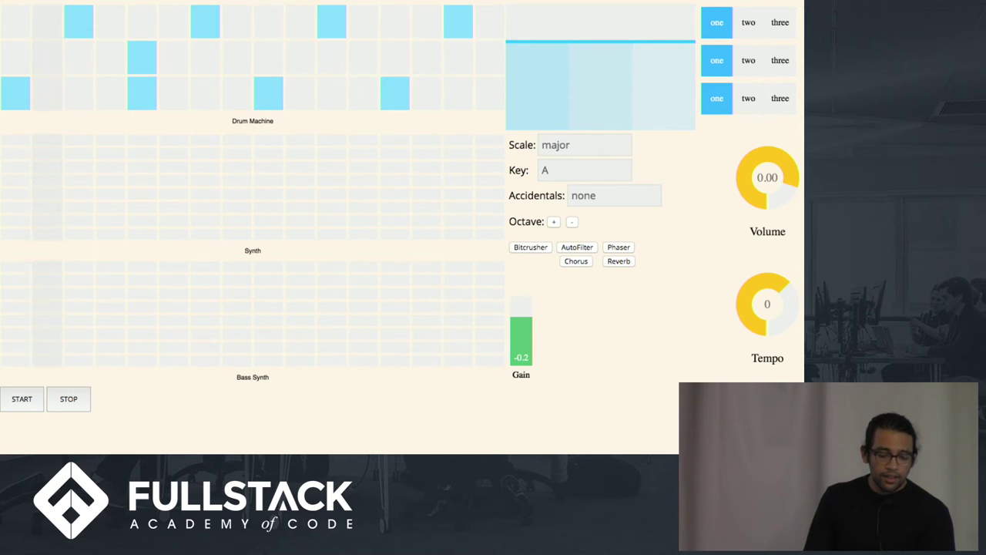
left_click(392, 63)
Add a bottom-row hit on step 11, lower the volume to -5.64, and stop playback.
left_click(296, 94)
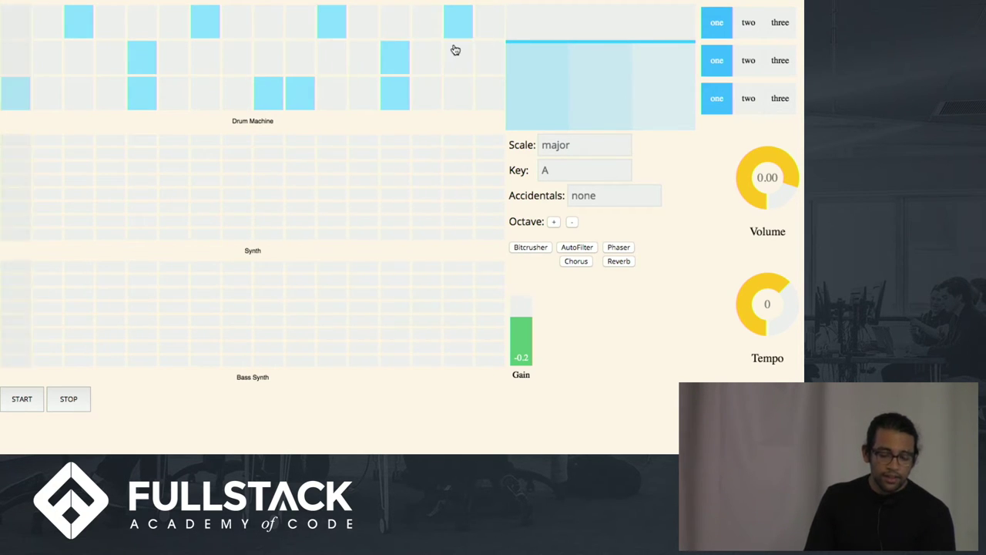
left_click_drag(767, 185, 766, 195)
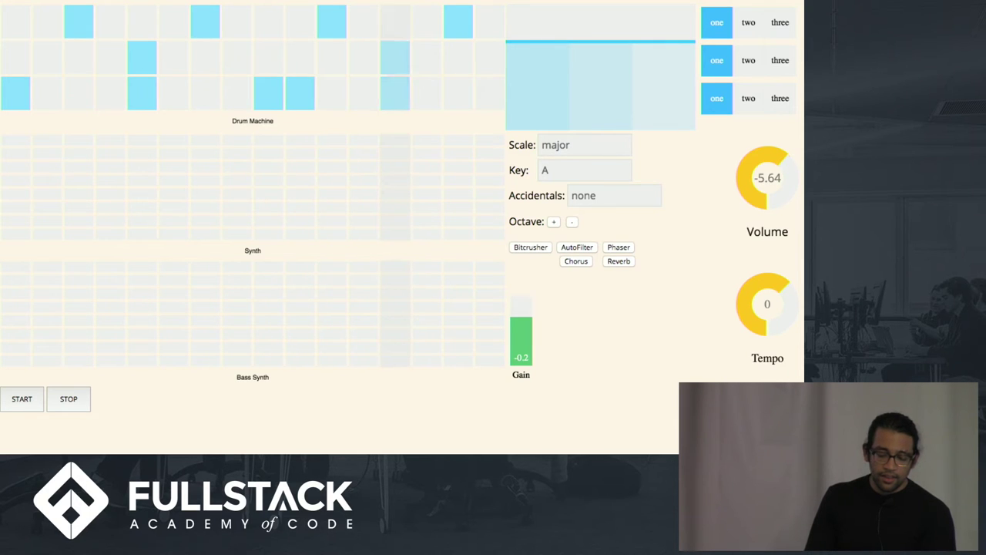
left_click(300, 95)
left_click(330, 95)
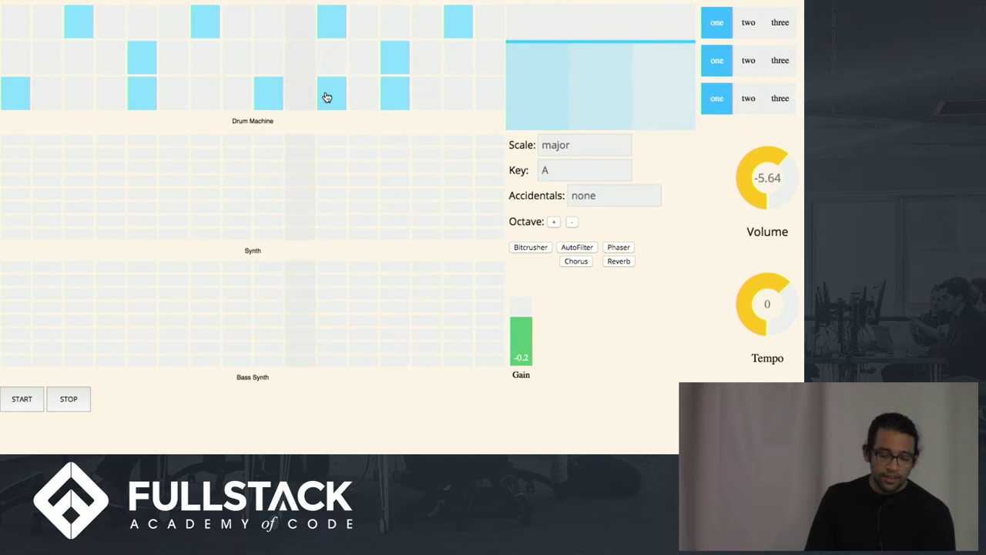
left_click(69, 401)
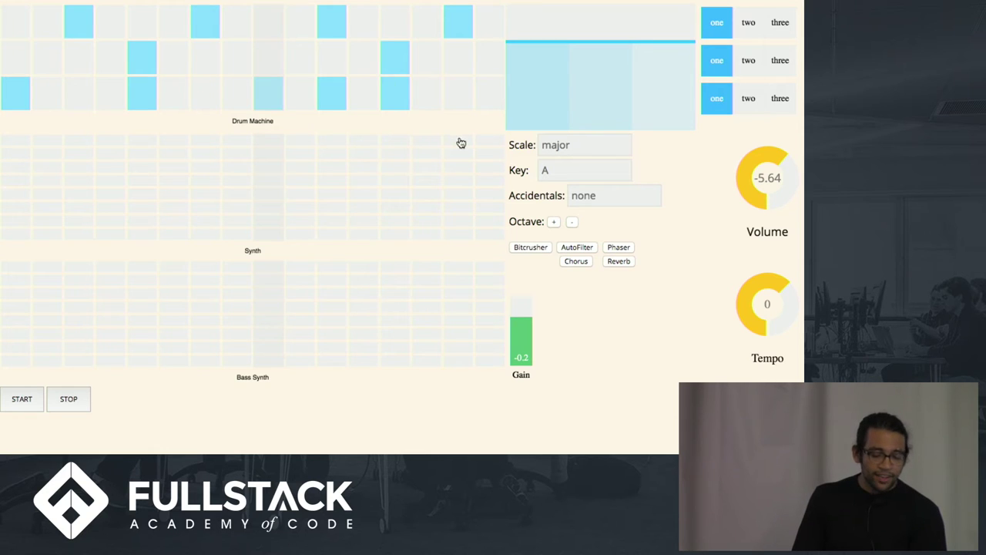
Lower the first drum level bar, raise the second and third, and start playback.
left_click_drag(511, 47, 521, 101)
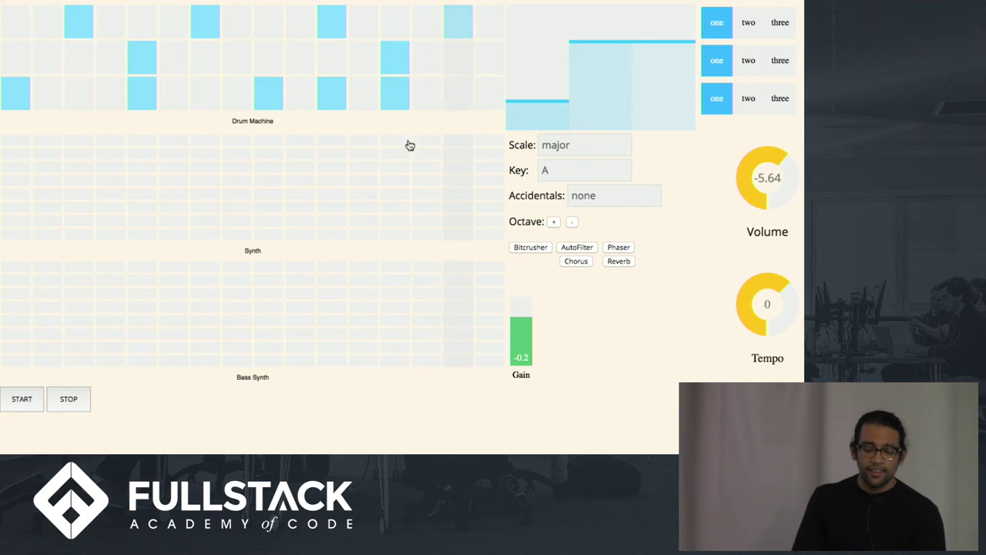
left_click_drag(672, 58, 667, 17)
left_click_drag(612, 65, 612, 29)
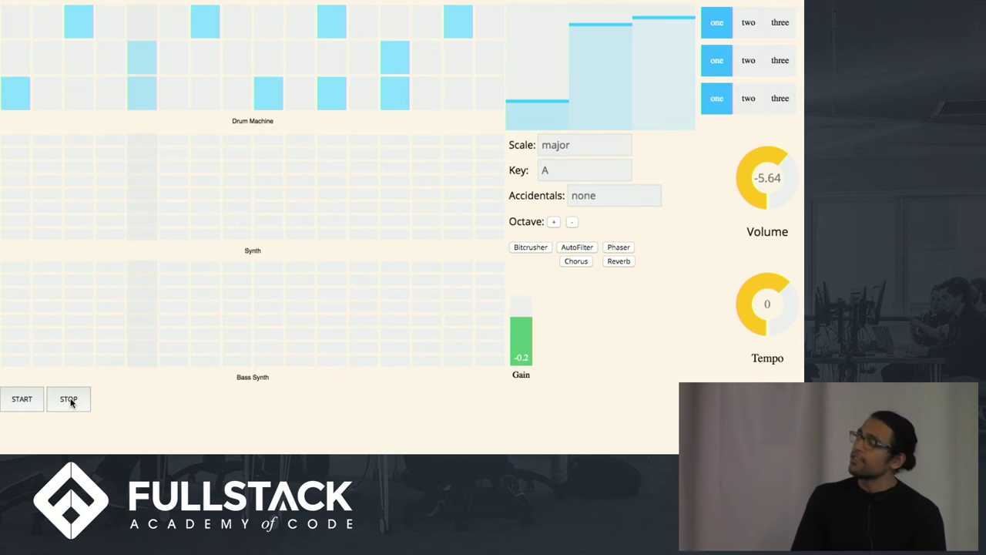
left_click(24, 401)
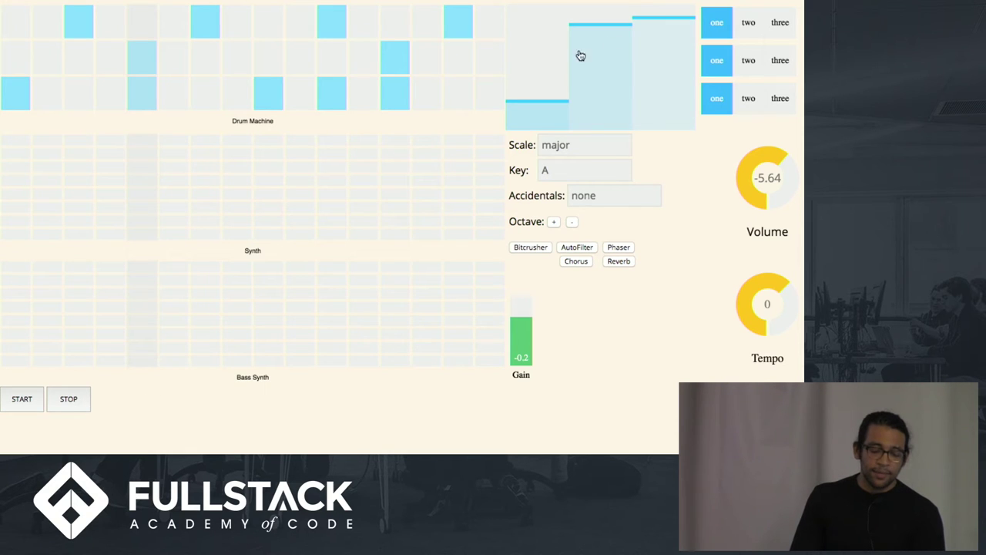
Set the three drum sounds to options three, two and three, raising the first level bar partway.
left_click(784, 22)
left_click_drag(529, 111, 531, 59)
left_click(752, 62)
left_click(783, 101)
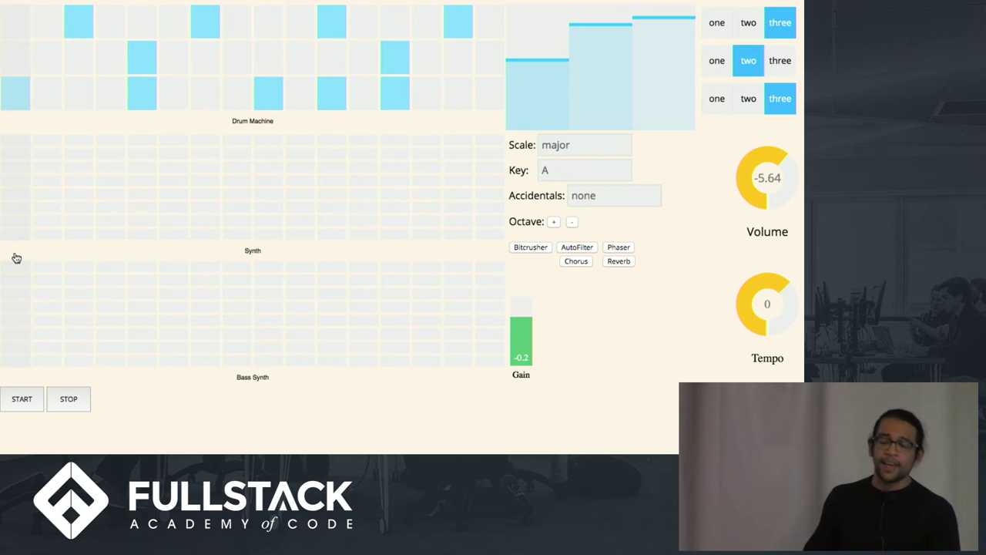
Write the descending half of the synth melody, from the top pitch down to step 8.
left_click(16, 138)
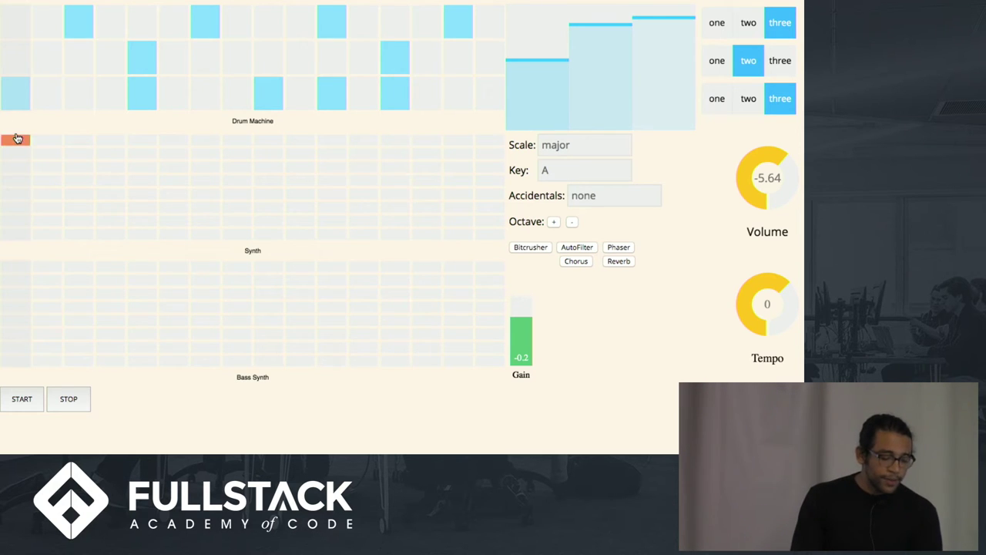
left_click(61, 156)
left_click(81, 166)
left_click(106, 169)
left_click(109, 171)
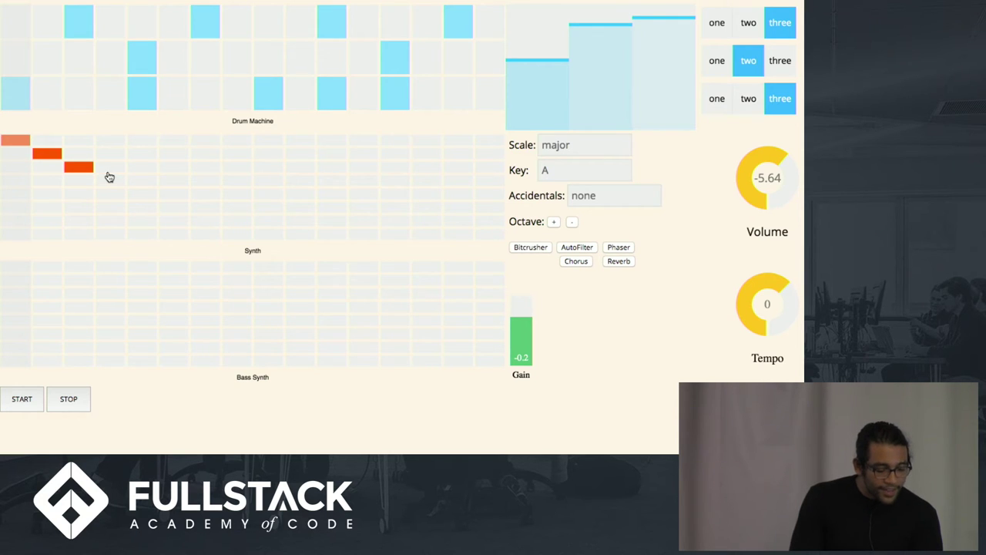
left_click(112, 180)
left_click(143, 194)
left_click(174, 208)
left_click(206, 222)
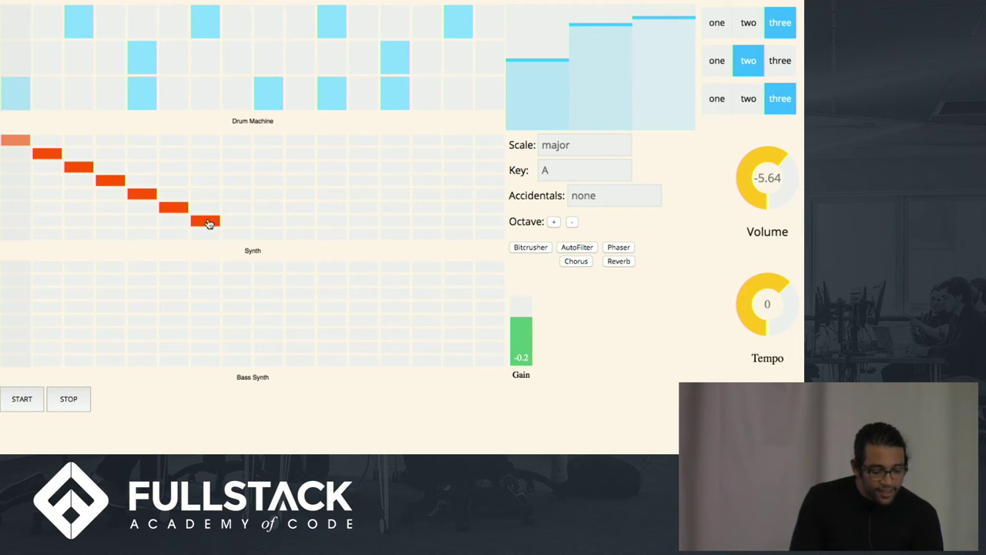
left_click(236, 234)
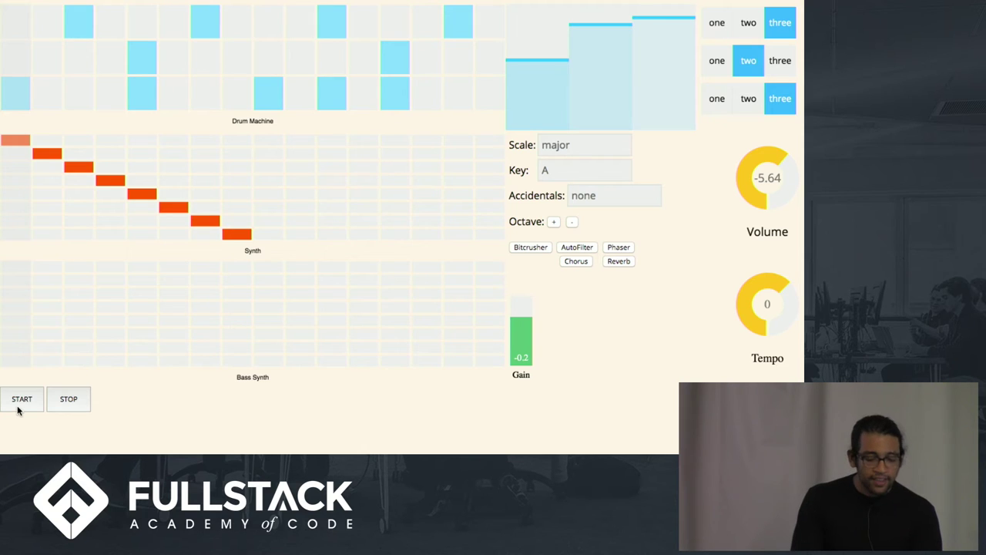
Lower the volume to -11.40 and add rising synth notes on steps 9–15 back to the top pitch.
left_click_drag(780, 158, 759, 171)
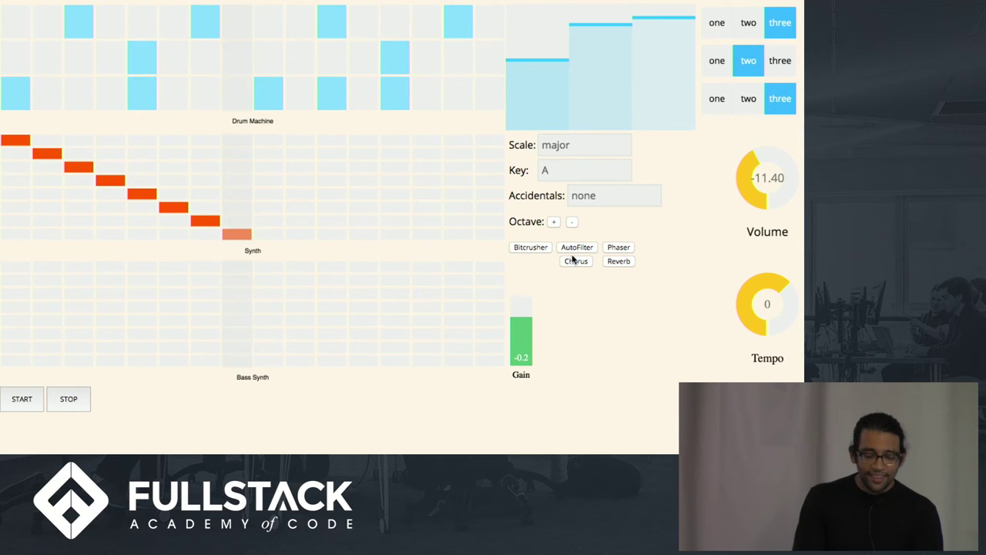
left_click(270, 221)
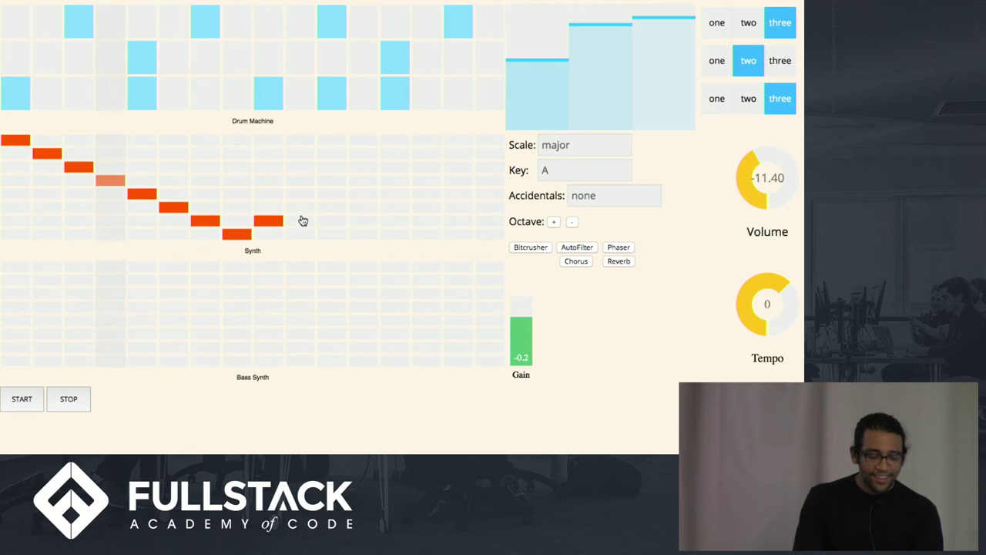
left_click(301, 219)
left_click(301, 220)
left_click(301, 208)
left_click(332, 194)
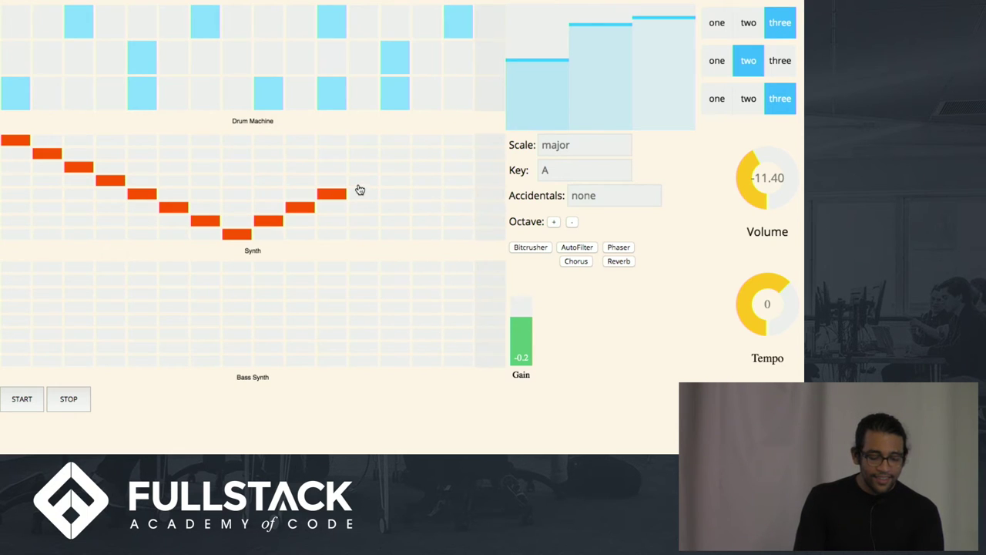
left_click(363, 180)
left_click(394, 166)
left_click(426, 154)
left_click(457, 141)
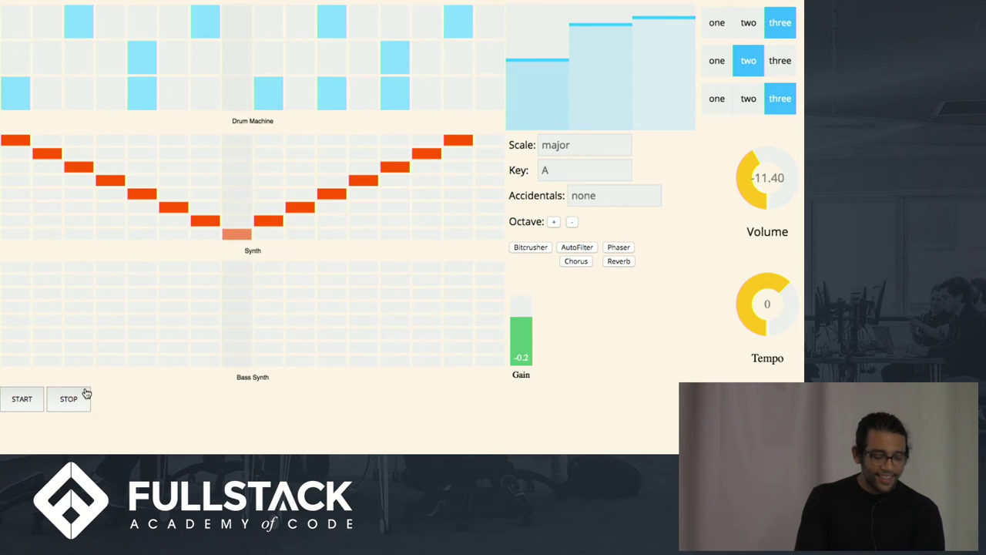
Set the synth scale to mixolydian, the accidentals to flat (b), and the key to B.
left_click(559, 148)
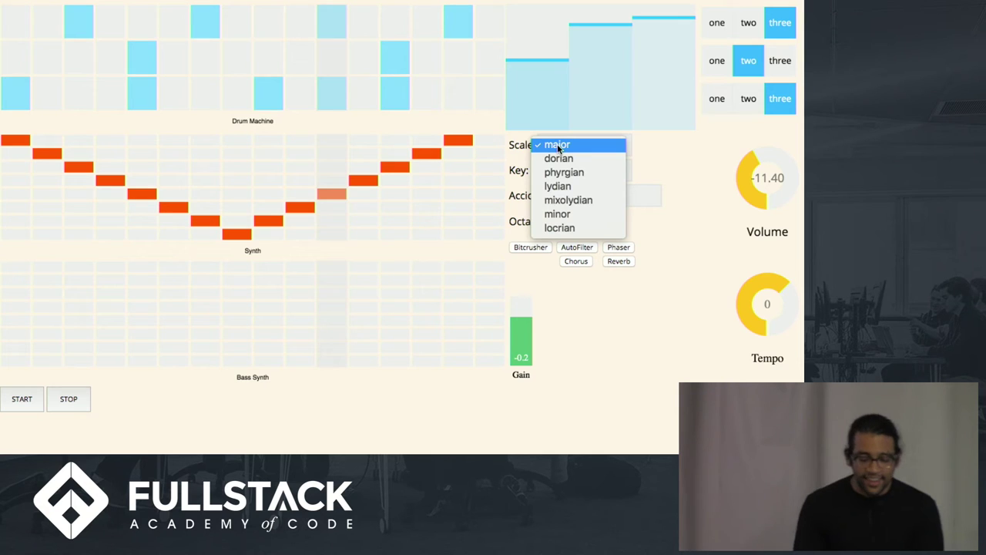
left_click(563, 201)
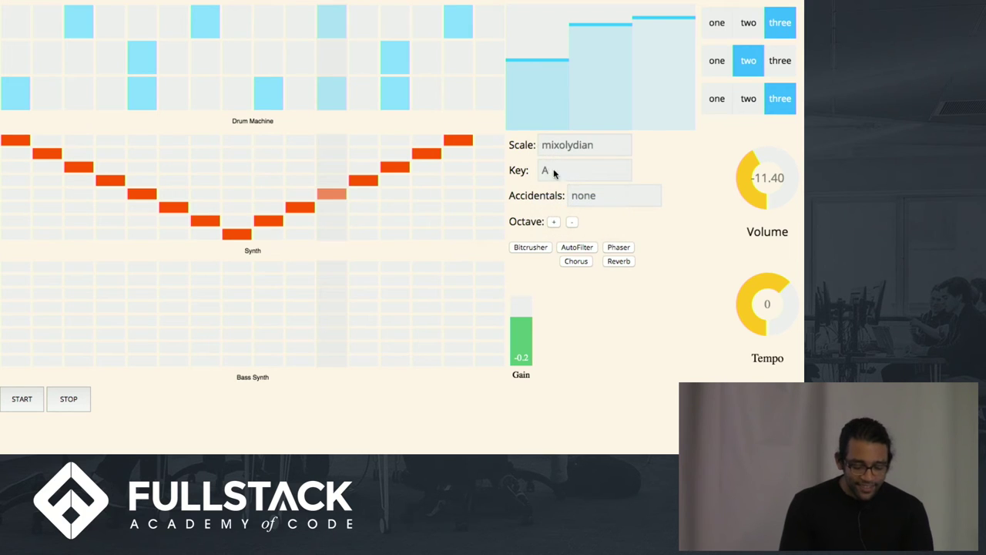
left_click(554, 174)
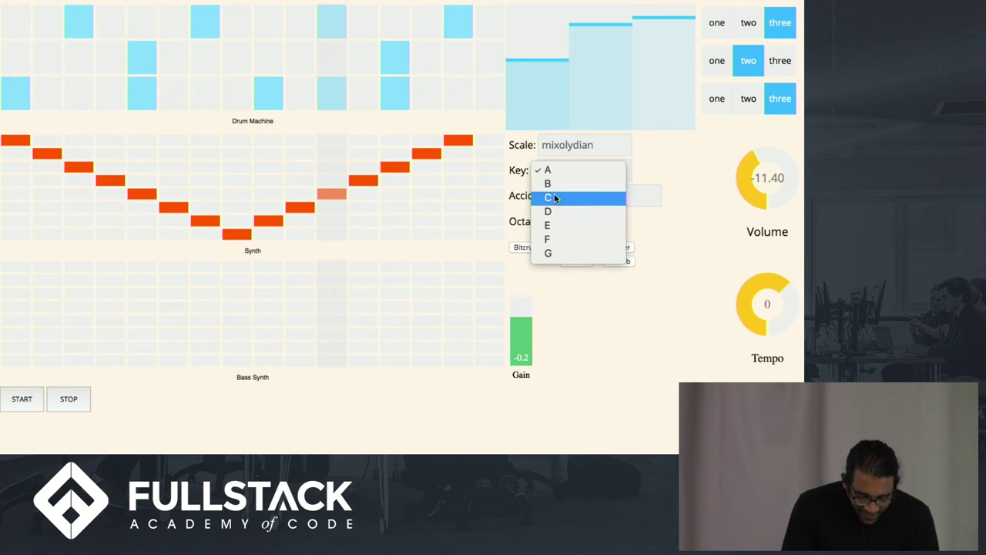
left_click(555, 198)
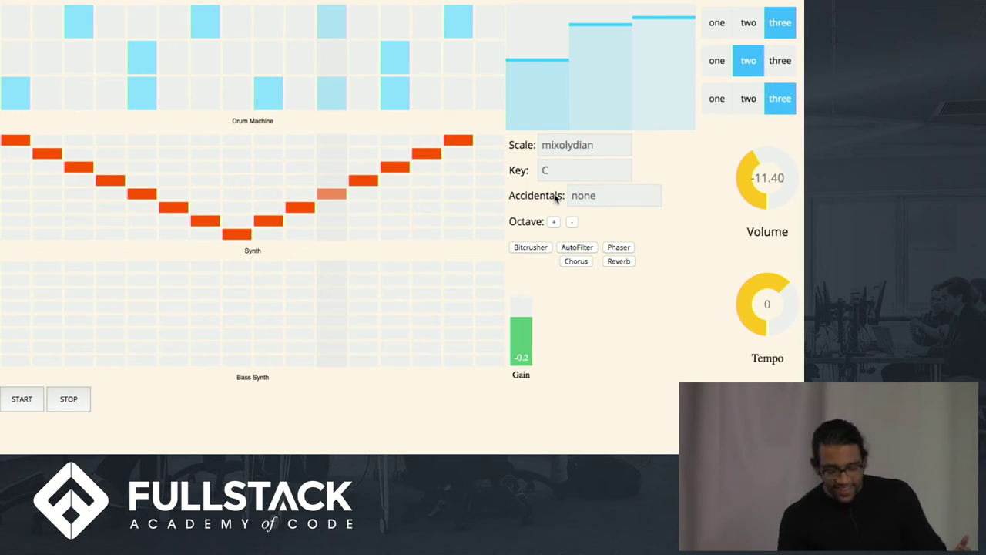
left_click(583, 195)
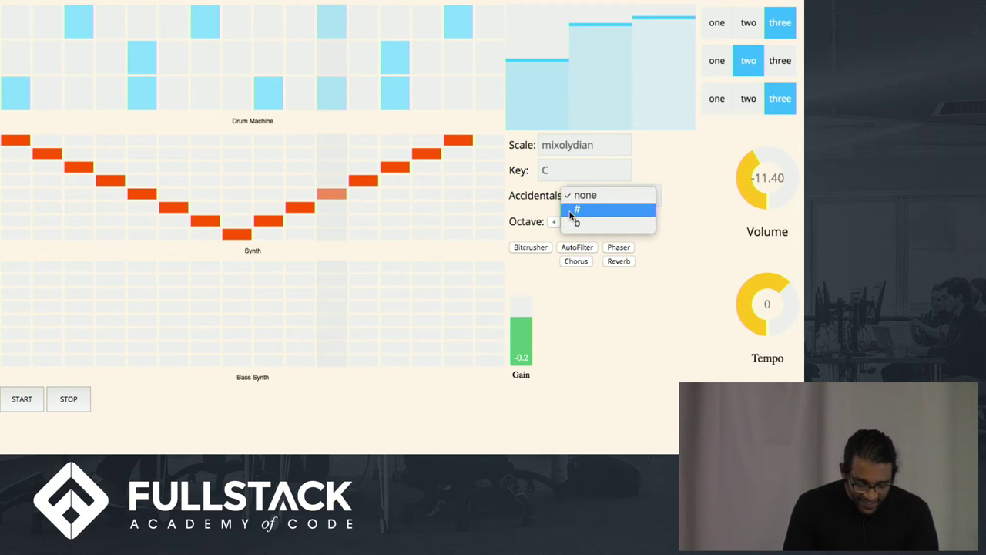
left_click(580, 224)
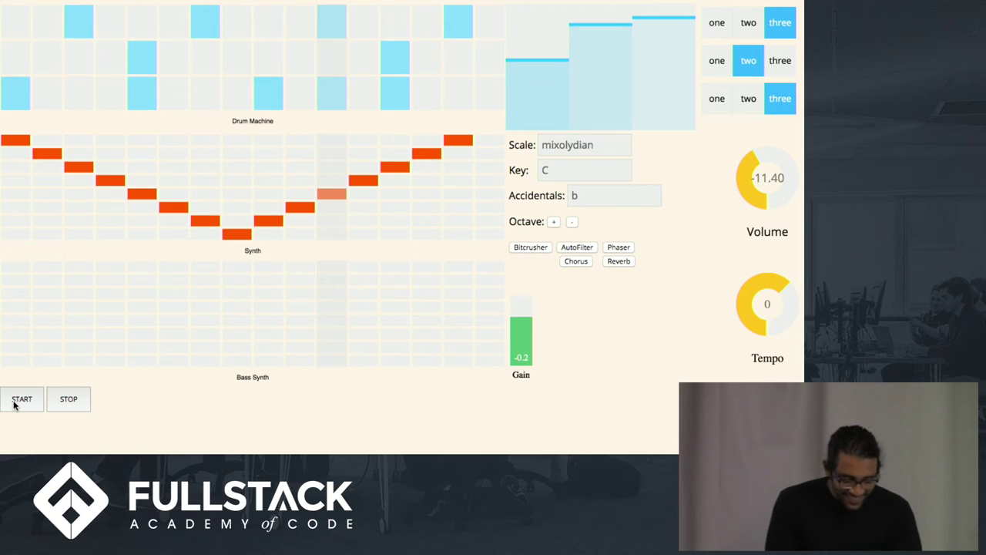
left_click(580, 167)
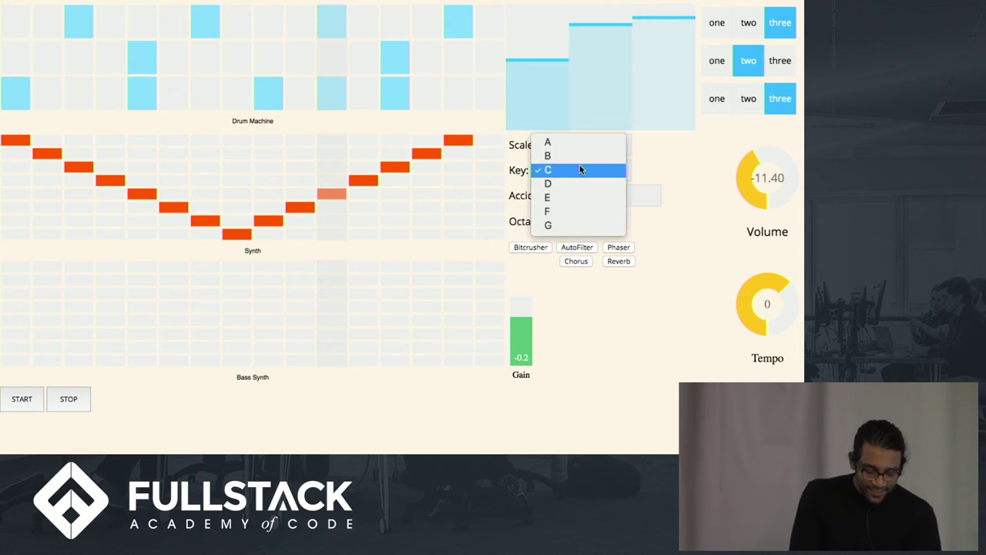
left_click(563, 156)
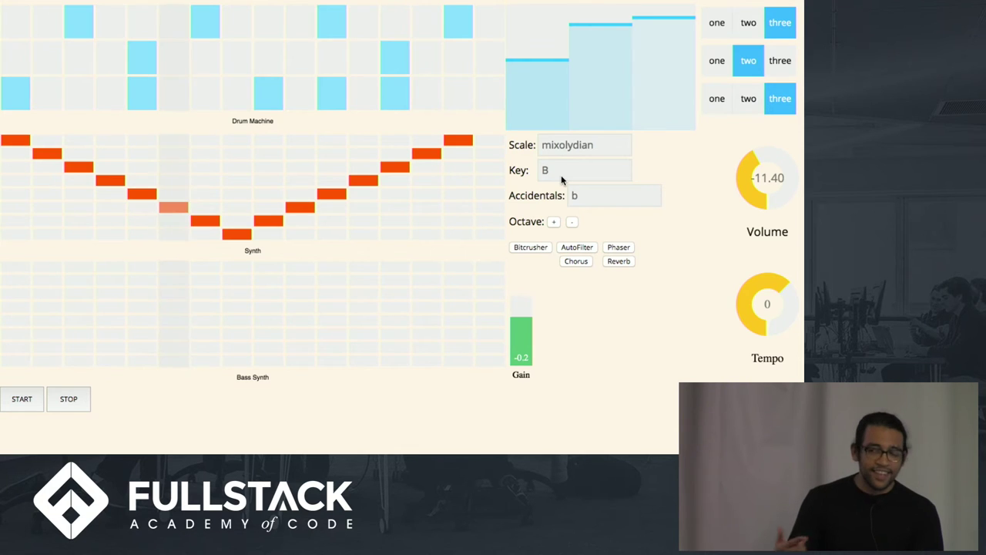
left_click(561, 176)
Change the key to F and add bass notes on steps 1, 3 and 5 of the Bass Synth grid.
left_click(560, 224)
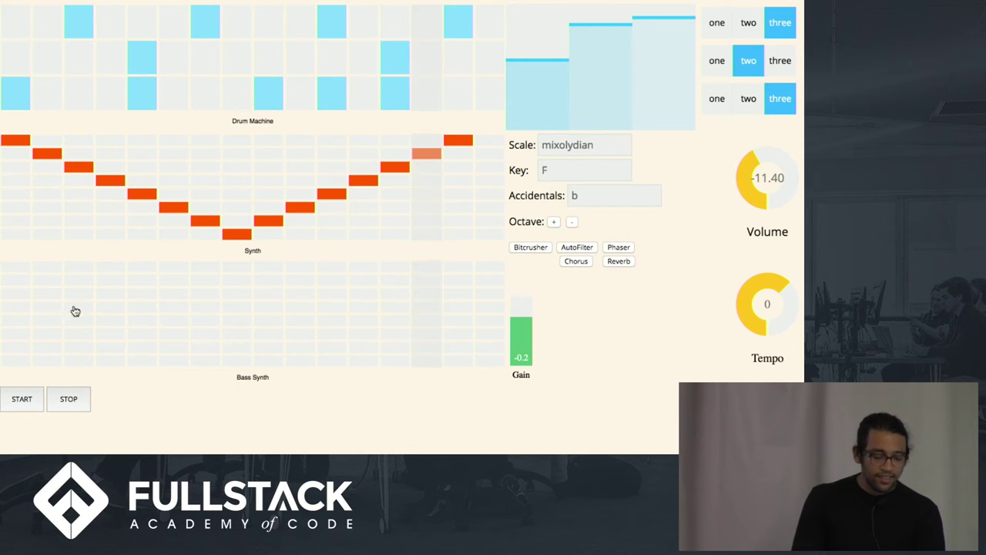
left_click(17, 266)
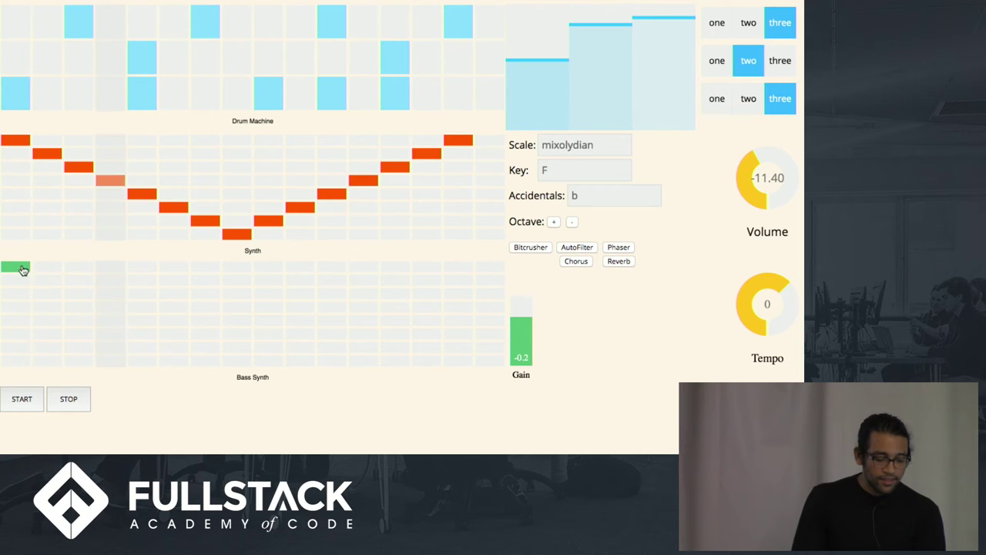
left_click(80, 295)
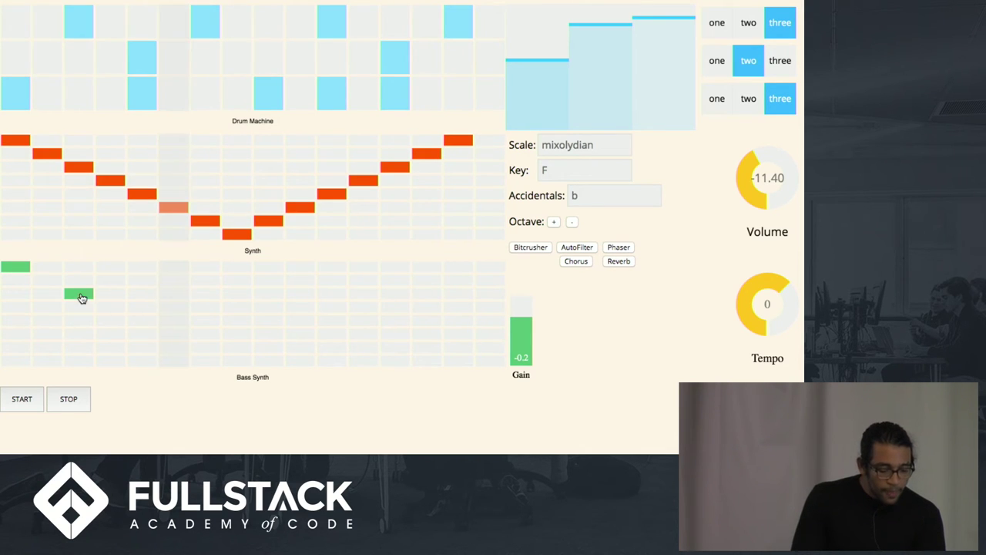
left_click(143, 310)
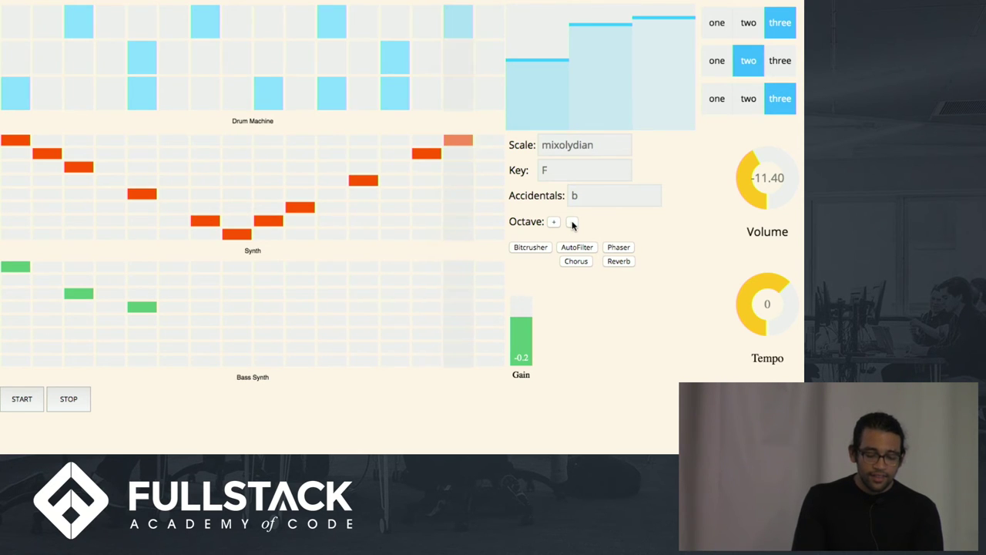
Lower the pitch by one octave and restart playback.
left_click(572, 222)
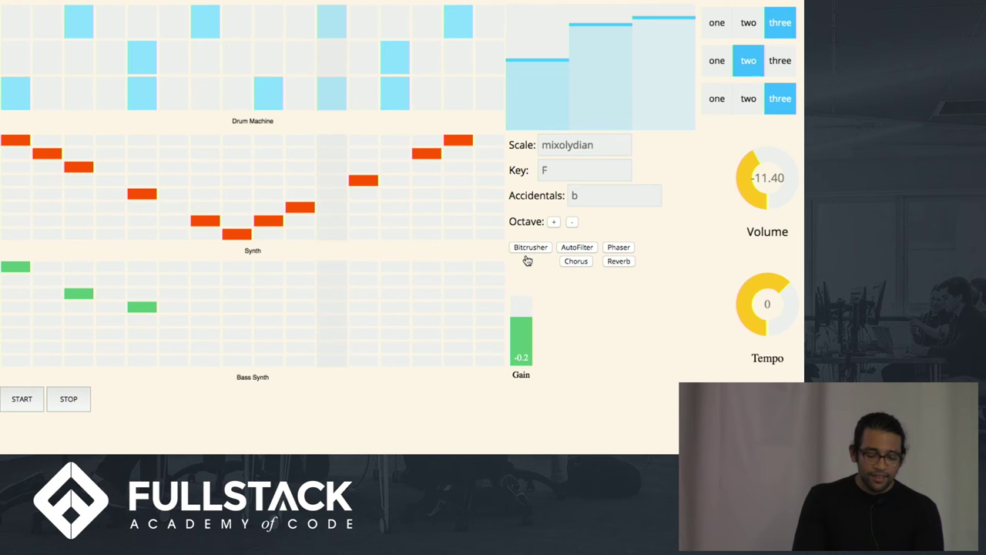
left_click(64, 404)
left_click(8, 409)
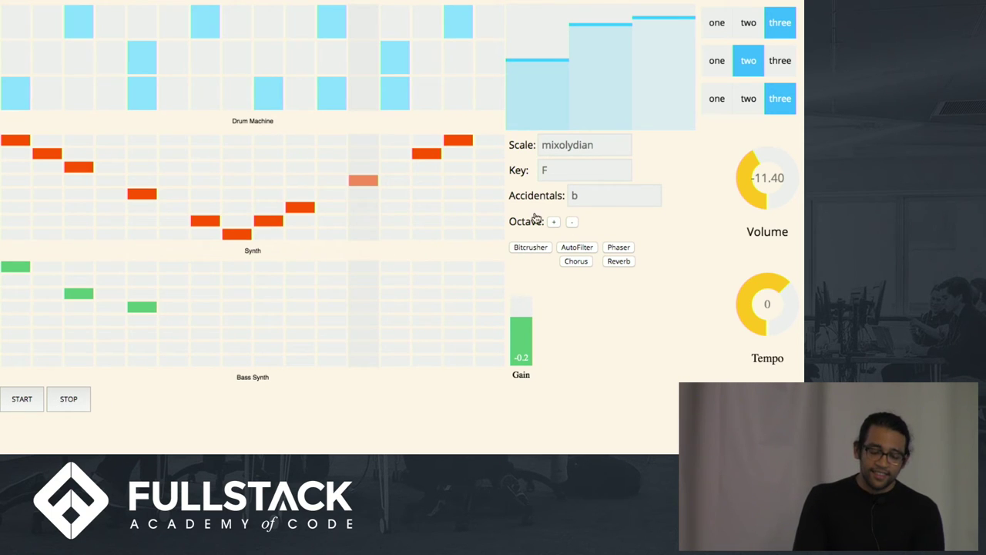
Enable AutoFilter and Phaser with Reverb left off, and set the gain to -5.1 after boosting it.
left_click(571, 249)
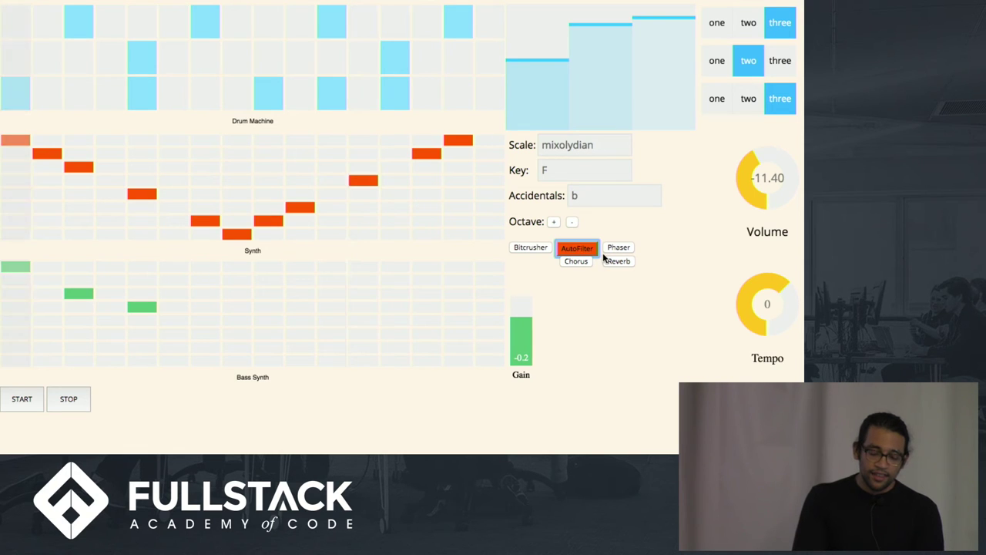
left_click(618, 261)
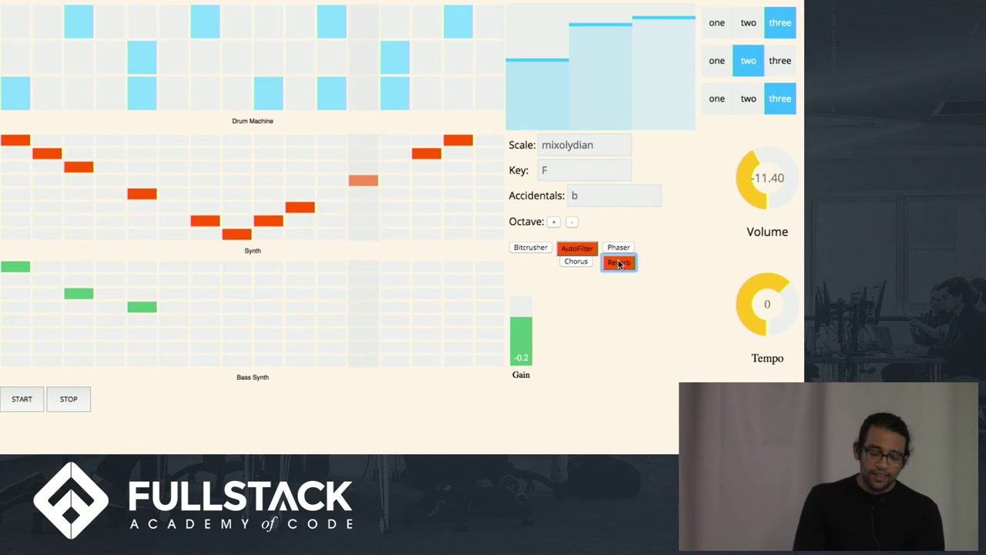
left_click(618, 248)
left_click(612, 263)
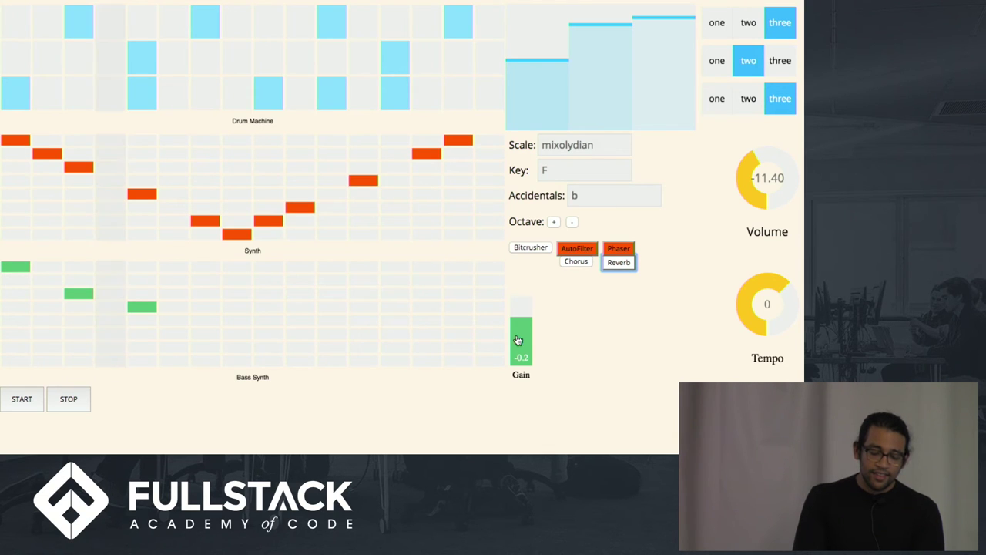
left_click_drag(519, 335, 521, 302)
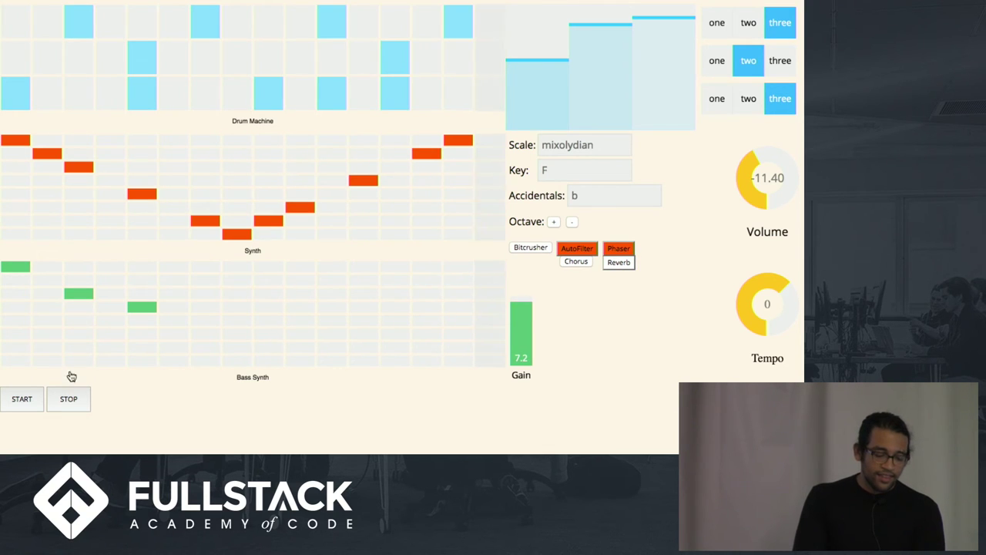
left_click(527, 329)
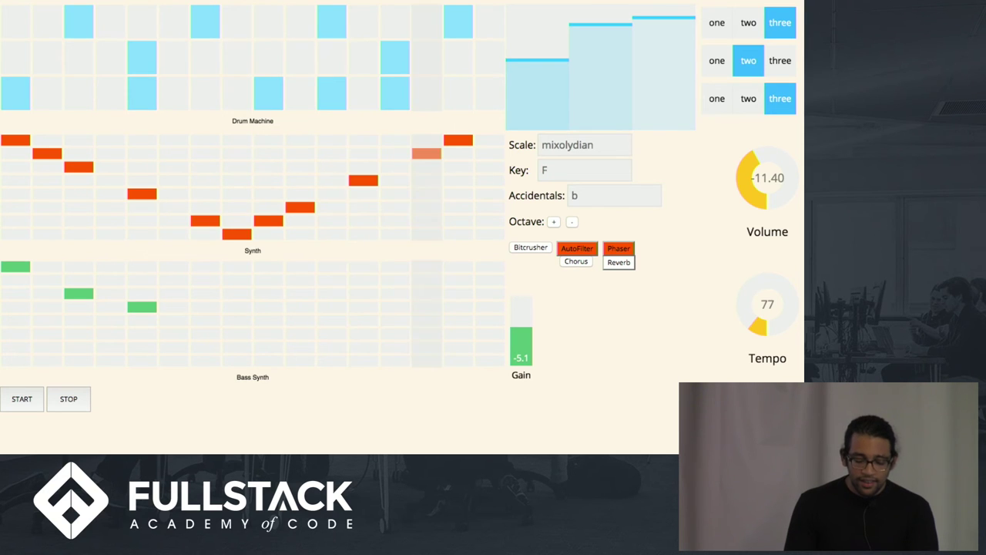
Raise the Tempo knob to 196.
left_click_drag(758, 332, 727, 249)
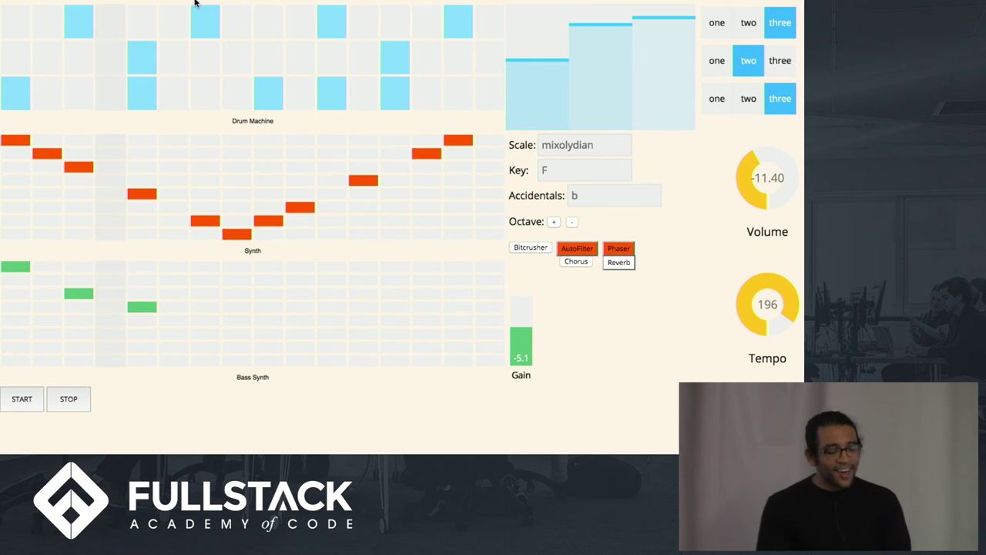
mouse_move(197, 4)
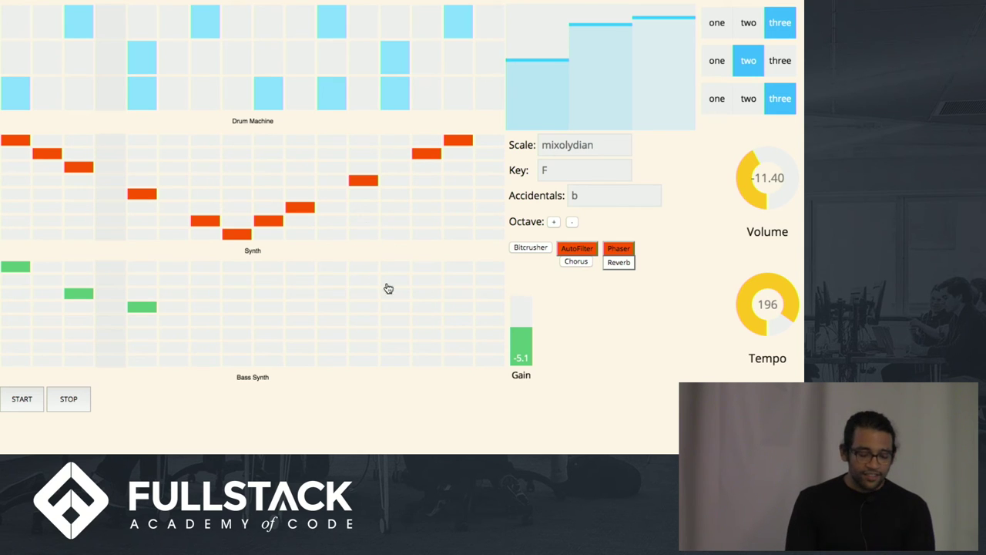
mouse_move(429, 4)
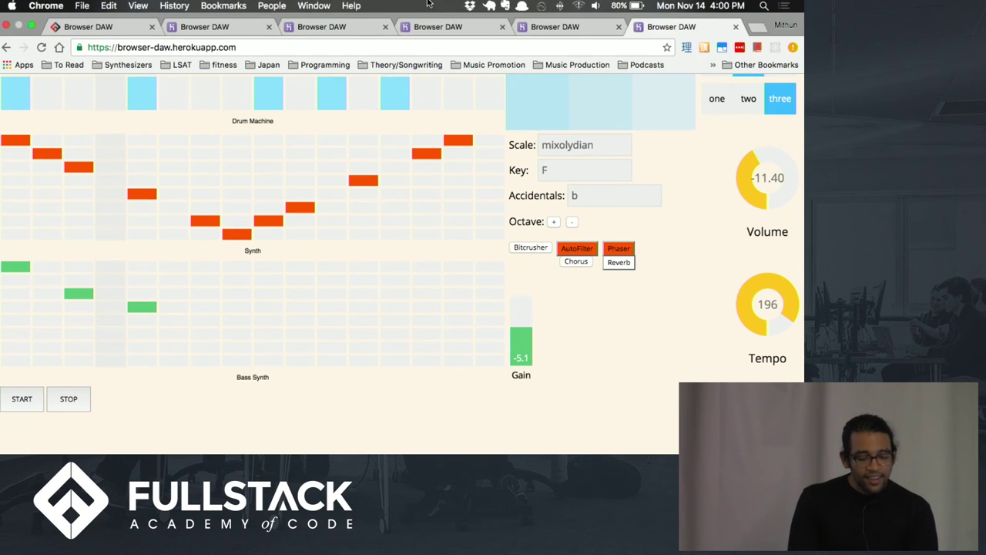
Switch to the fifth tab's B mixolydian session at tempo 92 and play it.
left_click(541, 17)
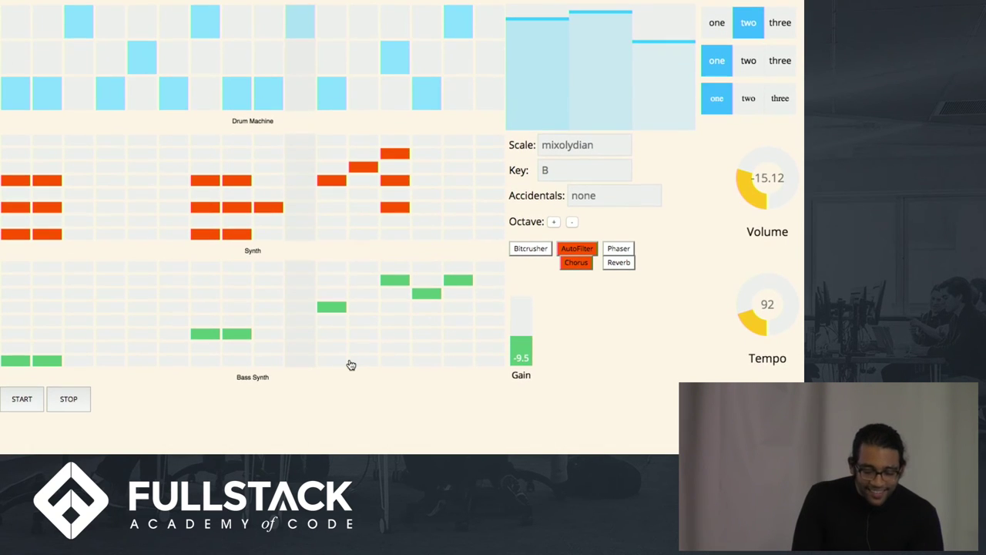
left_click(22, 401)
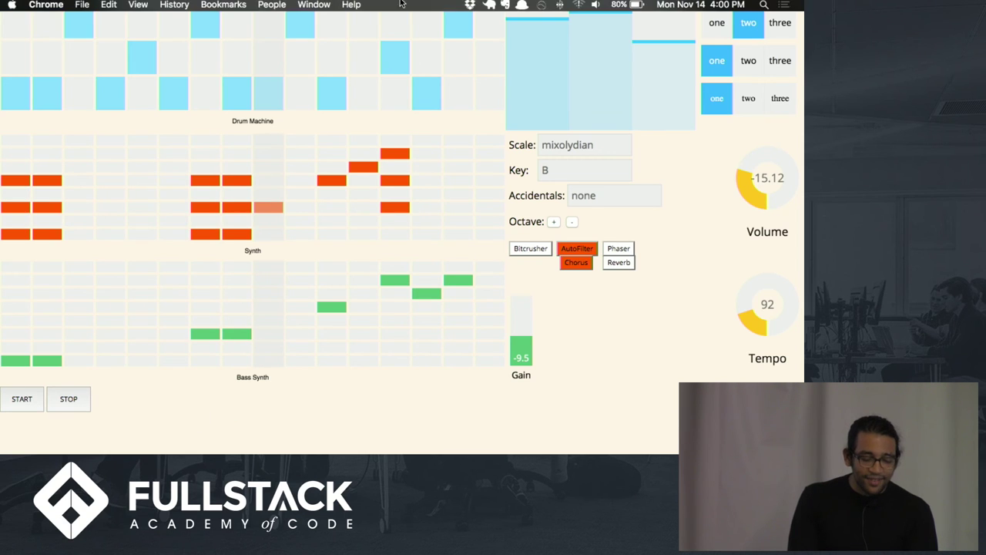
Play the fourth tab's D major preset with volume at -15.24 and tempo at 109.
left_click(458, 27)
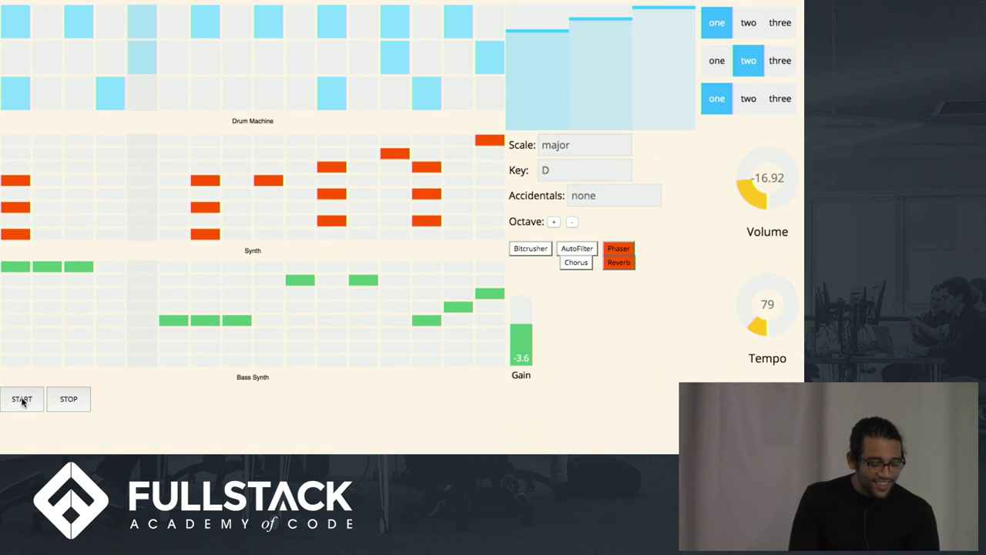
left_click(22, 401)
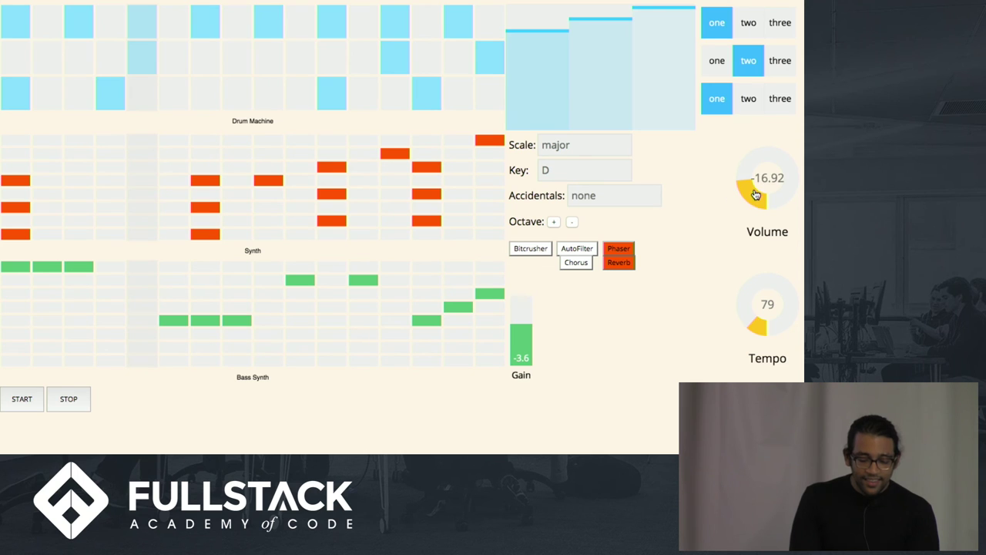
left_click_drag(756, 178, 757, 194)
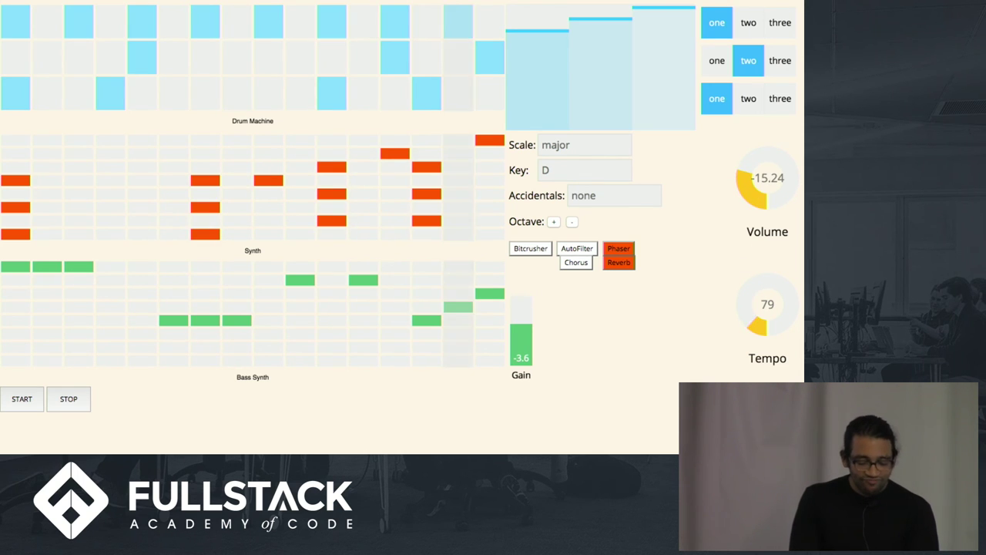
left_click_drag(757, 308, 742, 288)
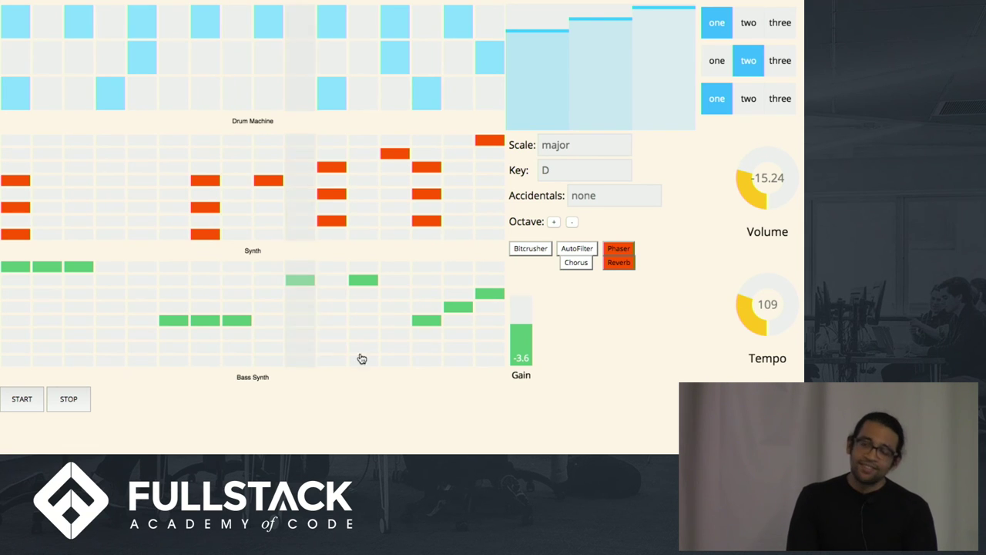
mouse_move(420, 4)
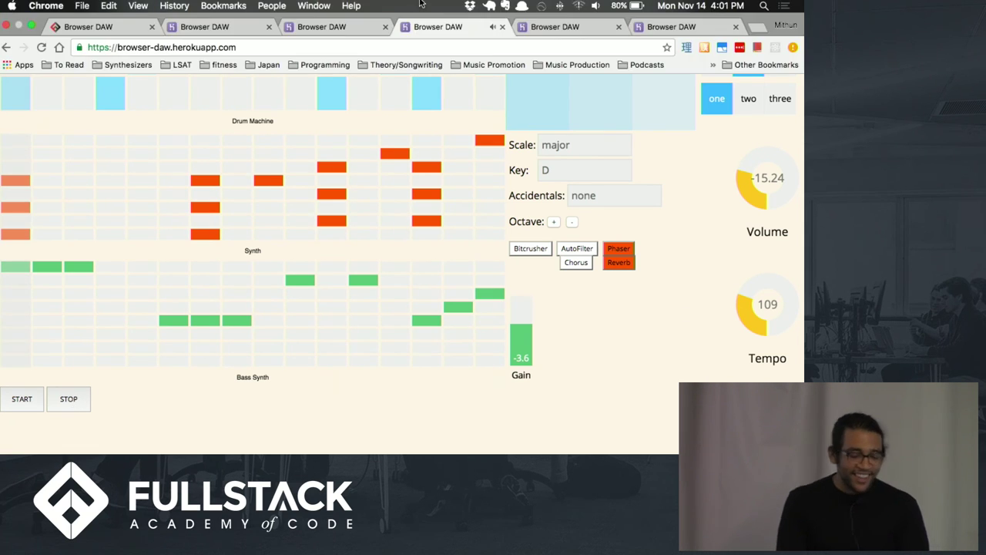
Open the third tab's A dorian preset and toggle Chorus on then off.
left_click(336, 28)
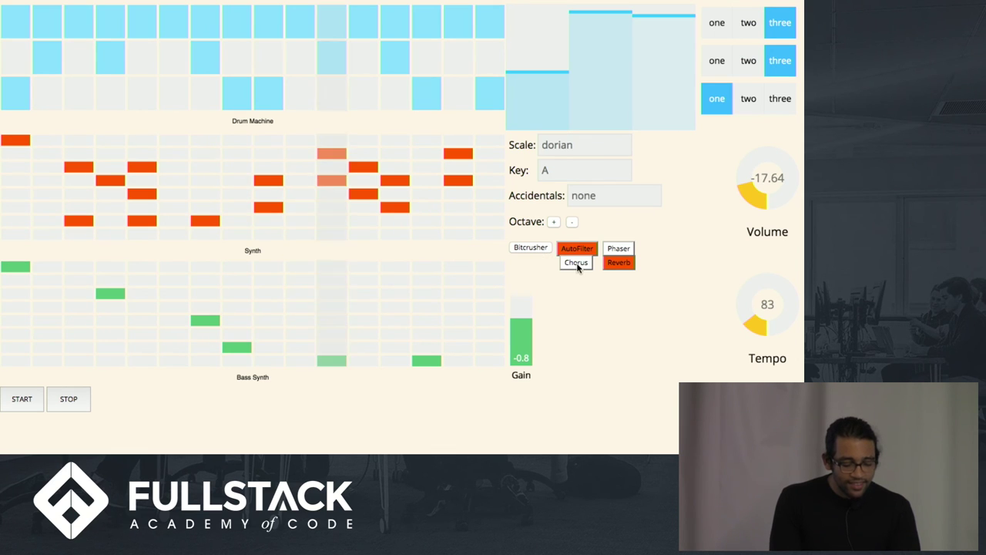
left_click(576, 262)
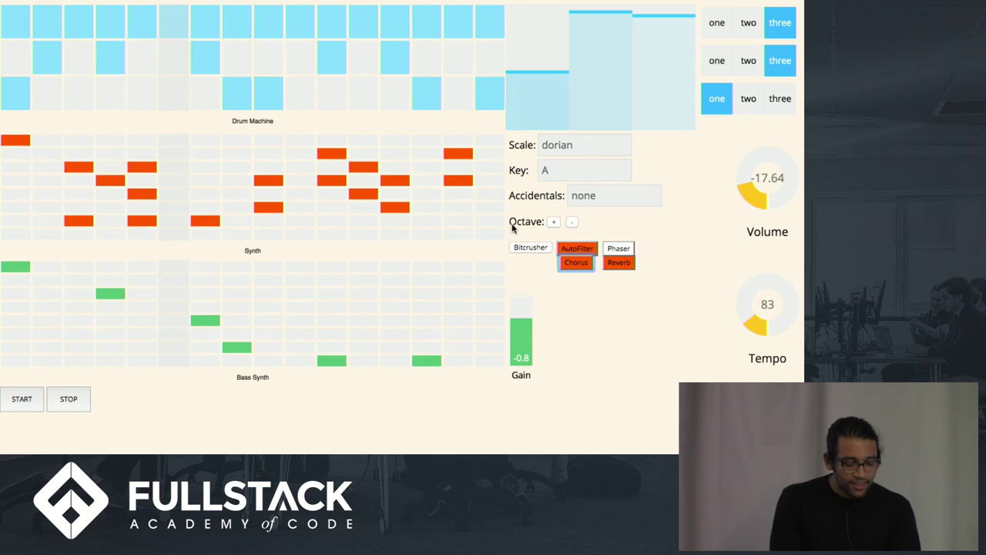
key("space")
Raise the octave by one, turn up the first drum level bar, and switch to the A minor preset.
left_click(552, 223)
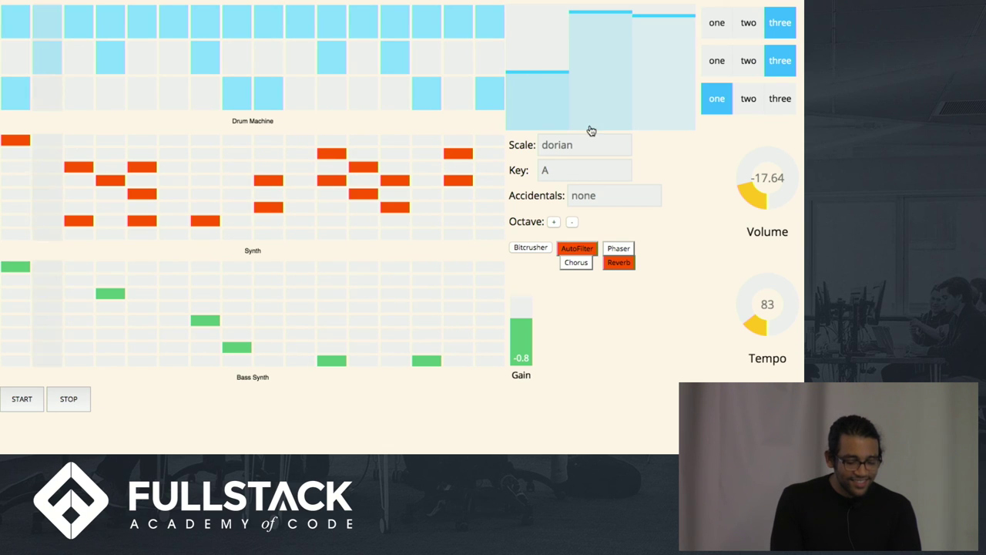
left_click_drag(522, 77, 522, 35)
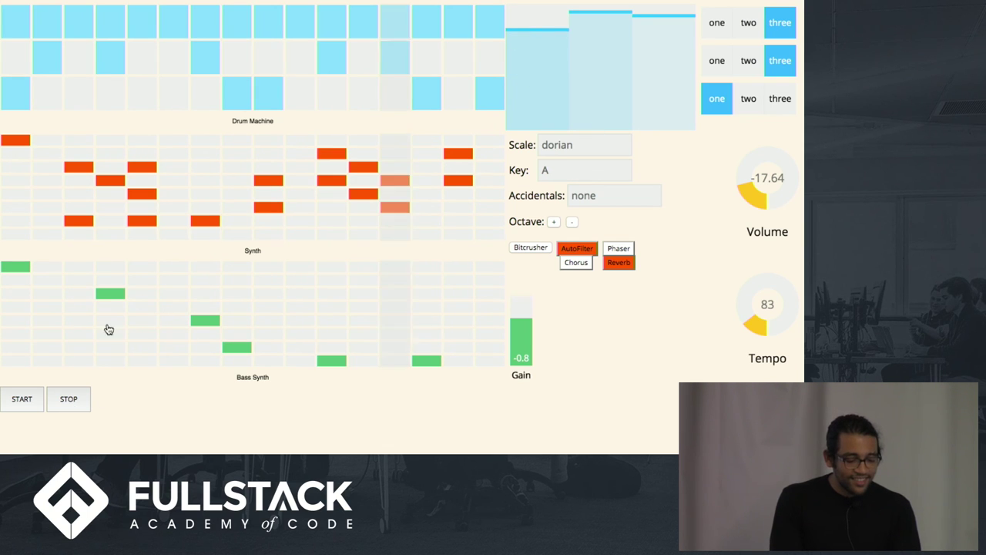
mouse_move(260, 3)
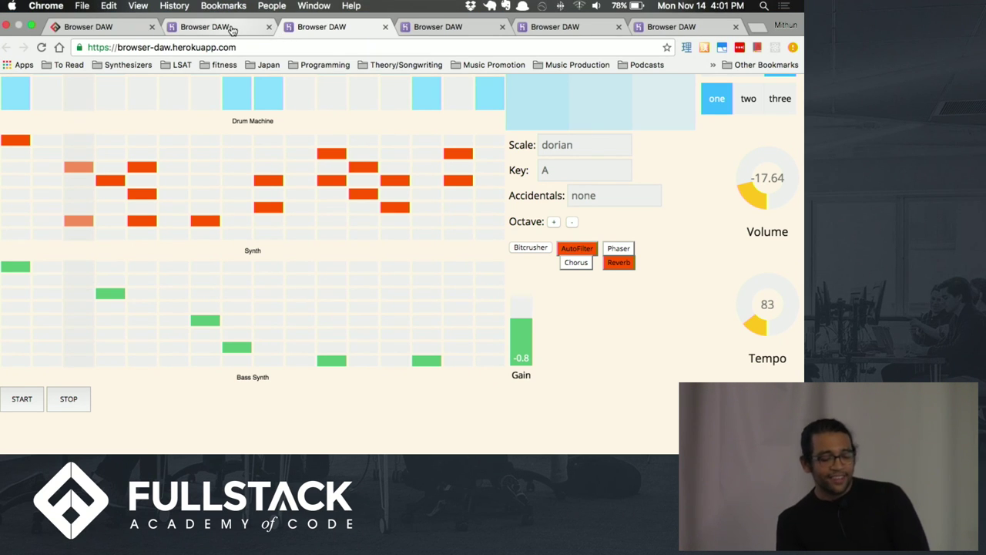
left_click(233, 29)
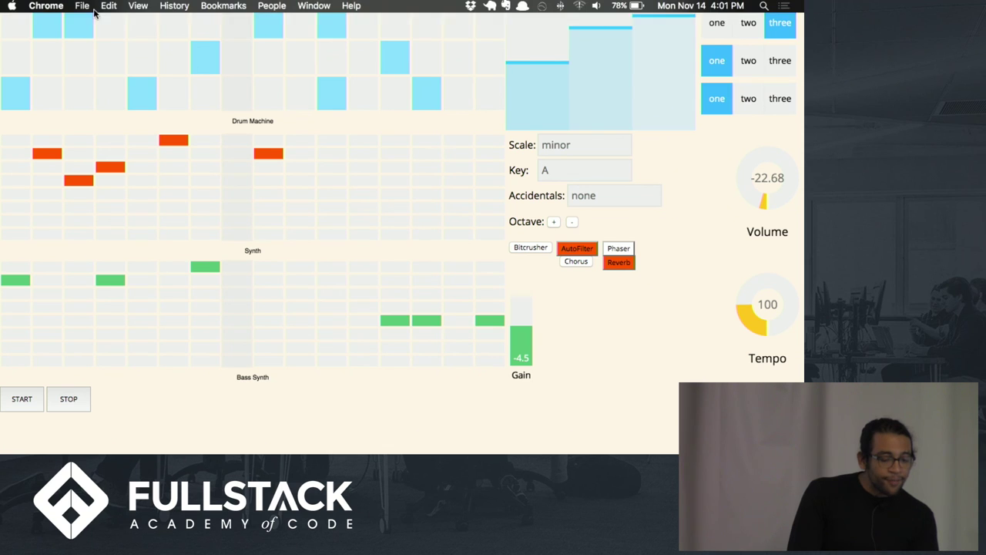
Switch to the 32-step D major session in the localhost:3000 tab.
left_click(89, 26)
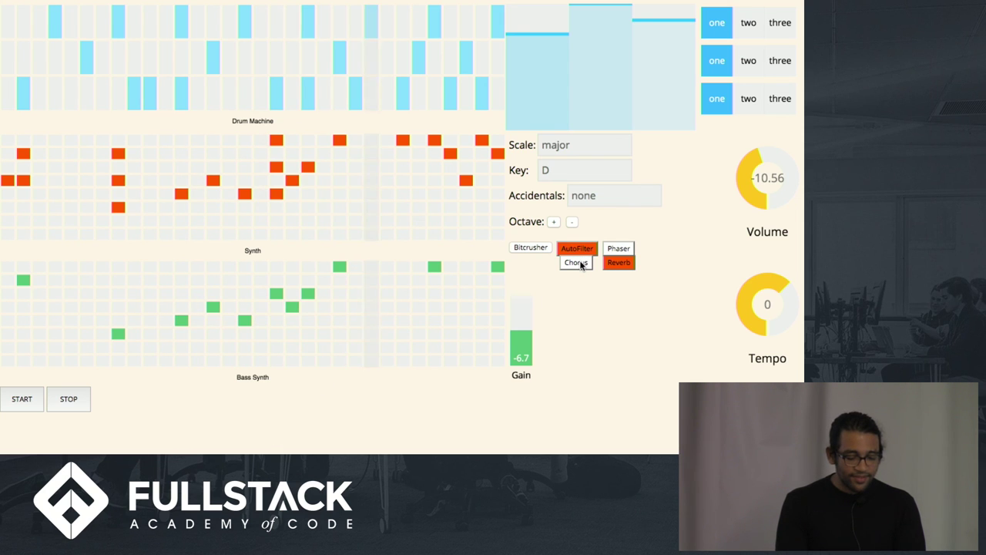
Shift the D major pattern up one octave, drop the tempo to 60, and stop playback.
left_click(552, 222)
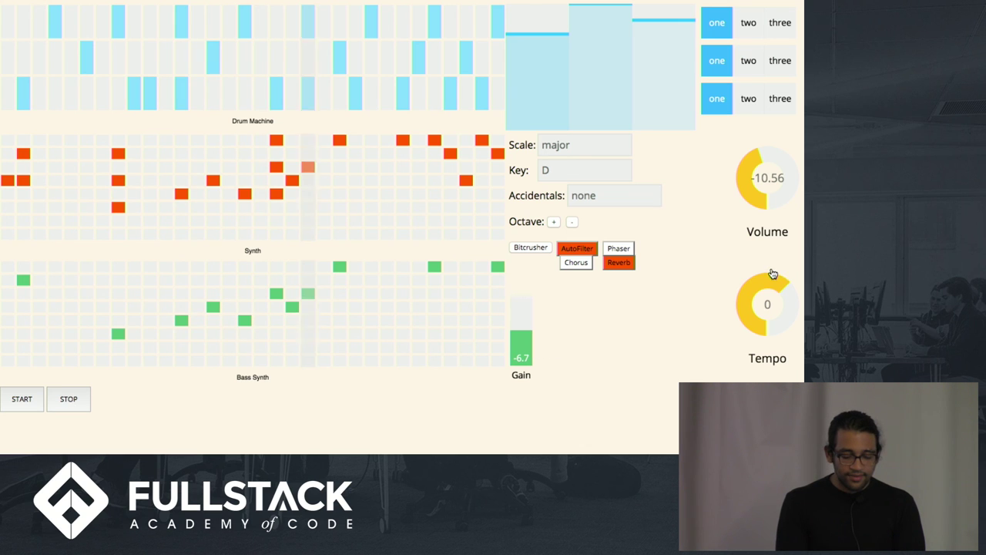
left_click_drag(773, 280, 755, 339)
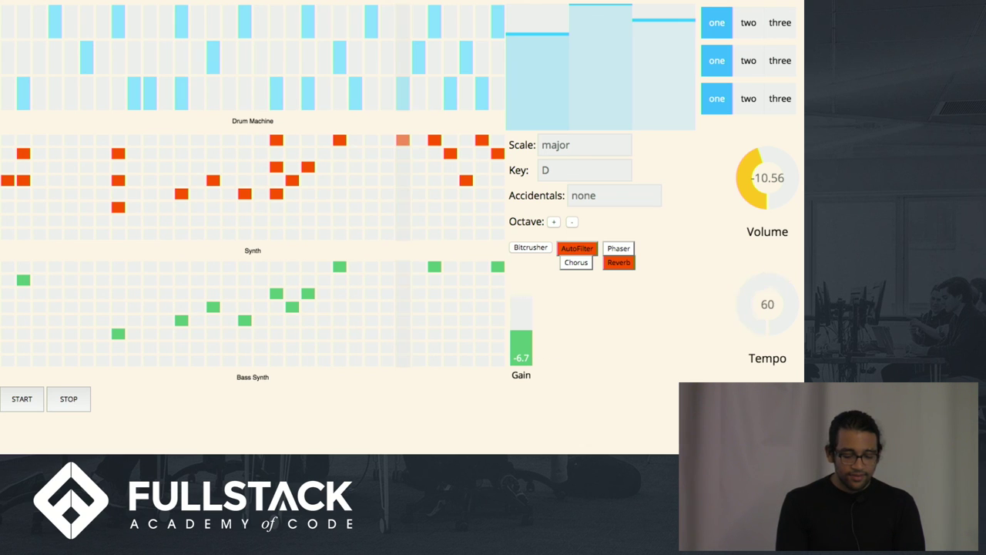
left_click(61, 400)
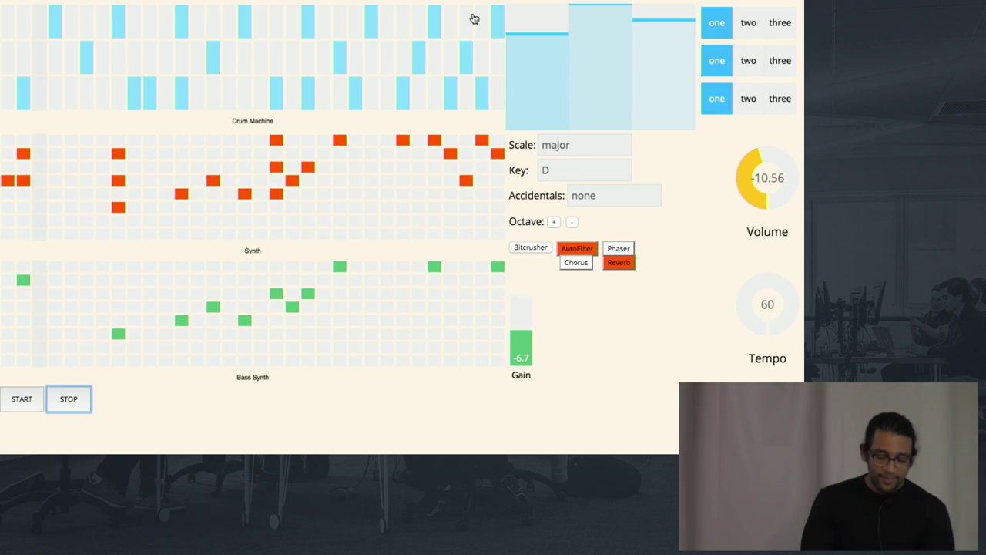